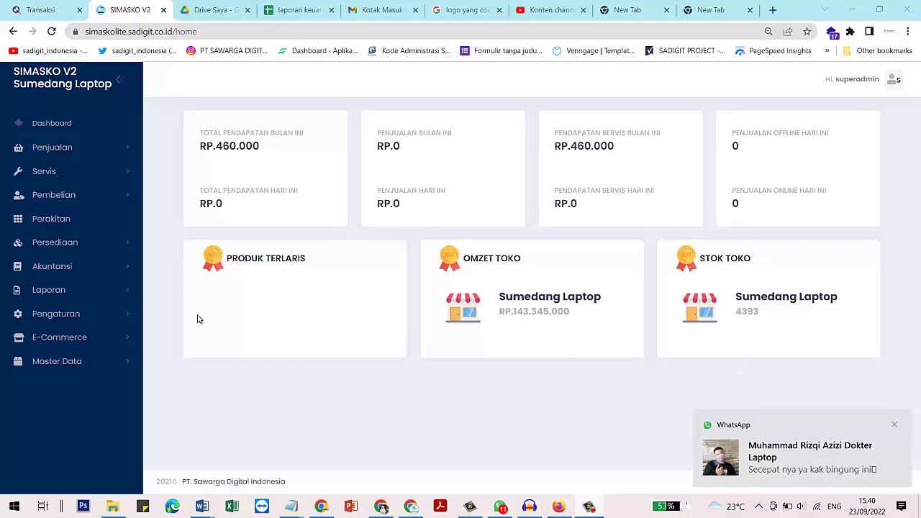
# Step: Open the product list in the master data and bring up a blank form for a new item
pyautogui.click(71, 364)
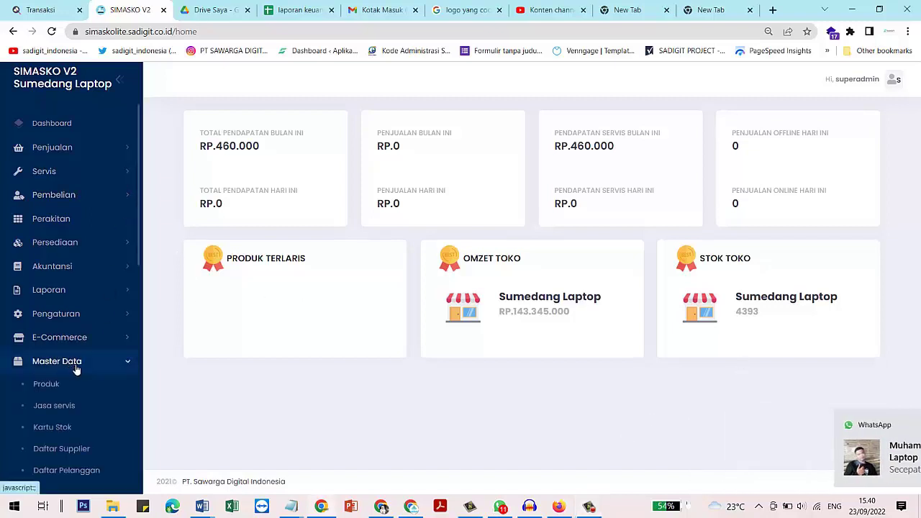
pyautogui.scroll(-1, 88, 162)
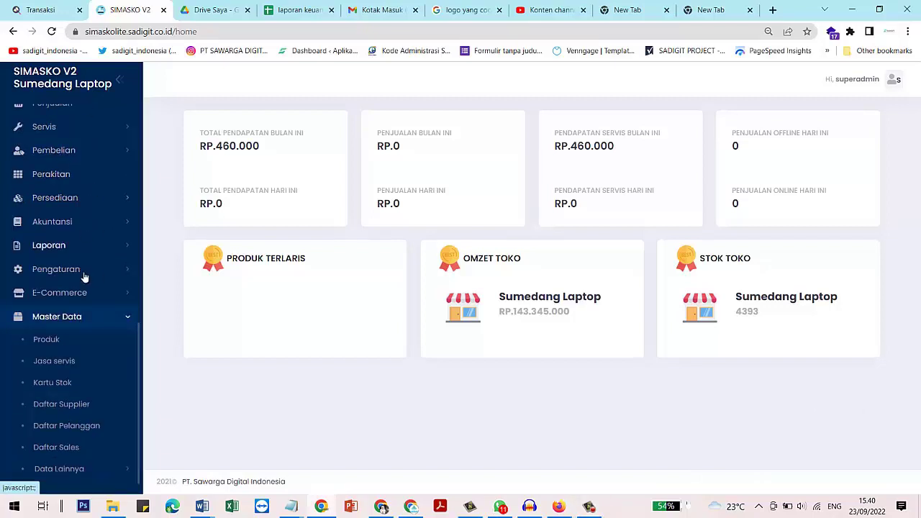
pyautogui.click(54, 341)
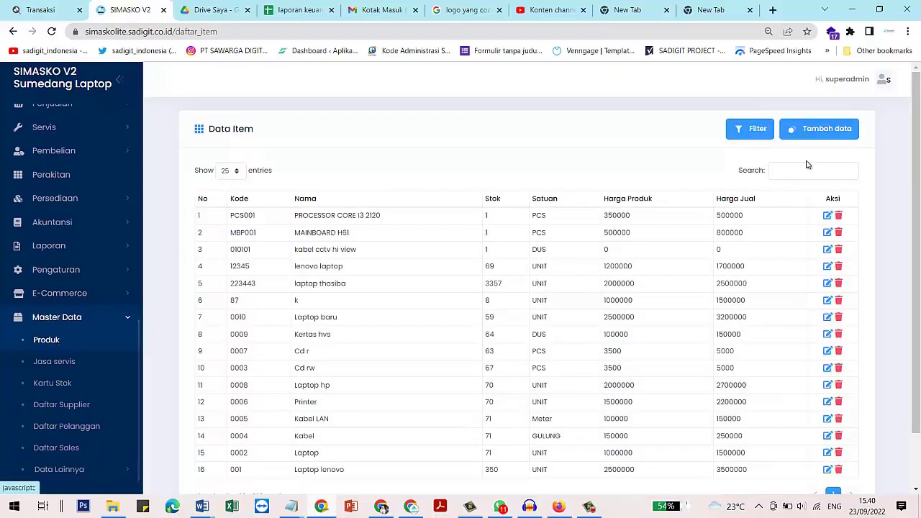
pyautogui.click(818, 130)
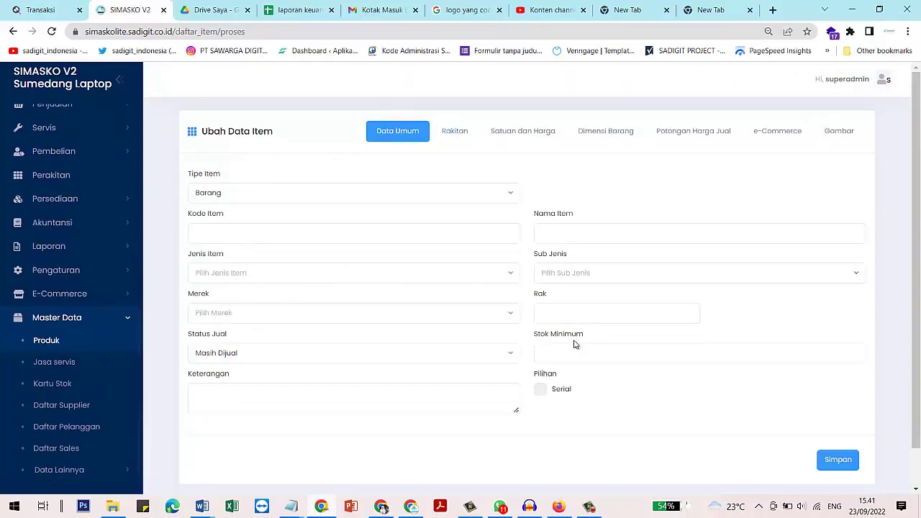
# Step: Look through the new item form's Rakitan, Satuan dan Harga, Dimensi Barang and Potongan Harga Jual sections
pyautogui.scroll(-2, 566, 269)
pyautogui.scroll(2, 461, 153)
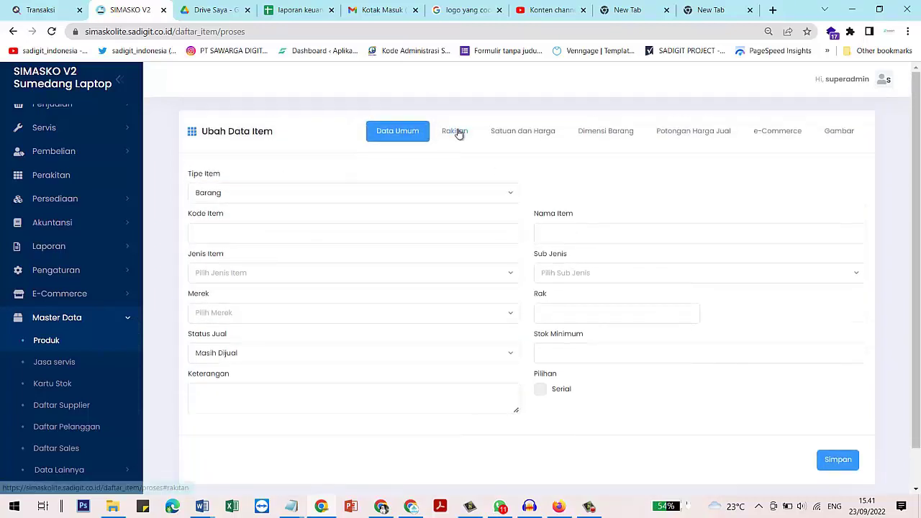
pyautogui.click(455, 132)
pyautogui.click(518, 137)
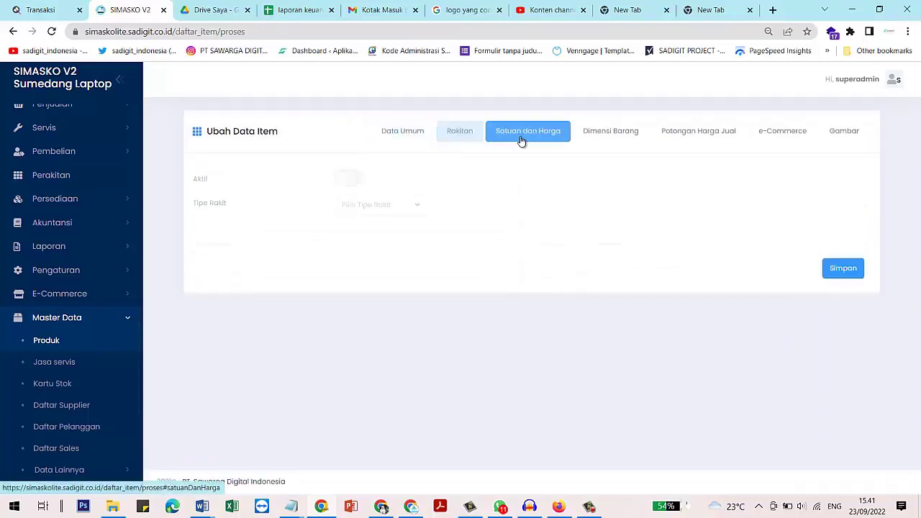
pyautogui.click(603, 140)
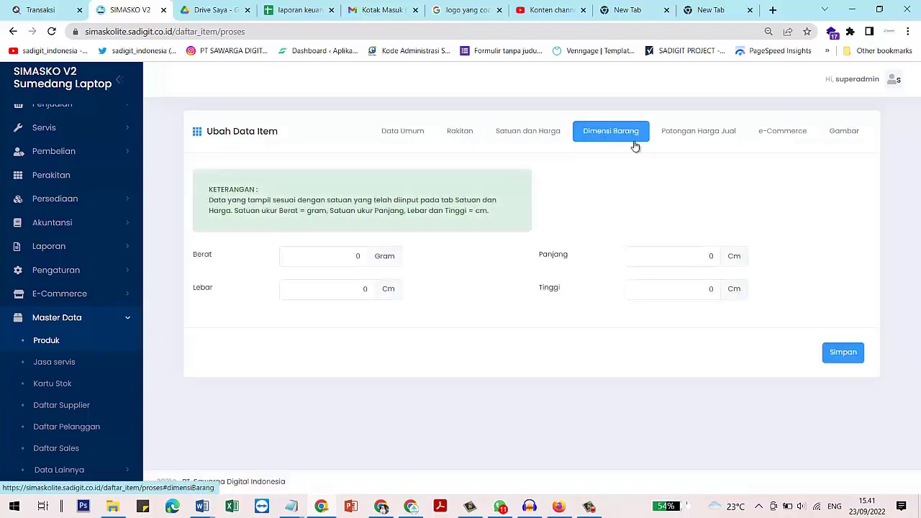
pyautogui.click(680, 140)
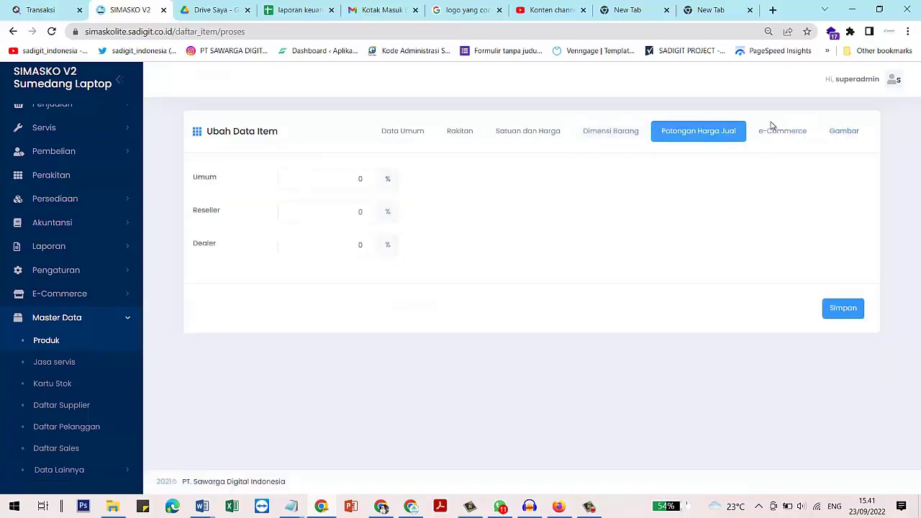
pyautogui.click(75, 471)
pyautogui.scroll(-3, 79, 467)
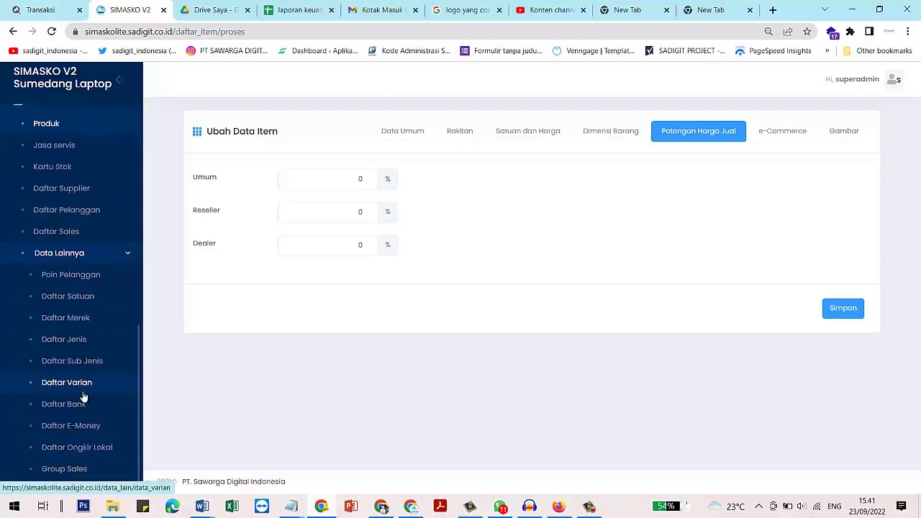
pyautogui.scroll(4, 83, 395)
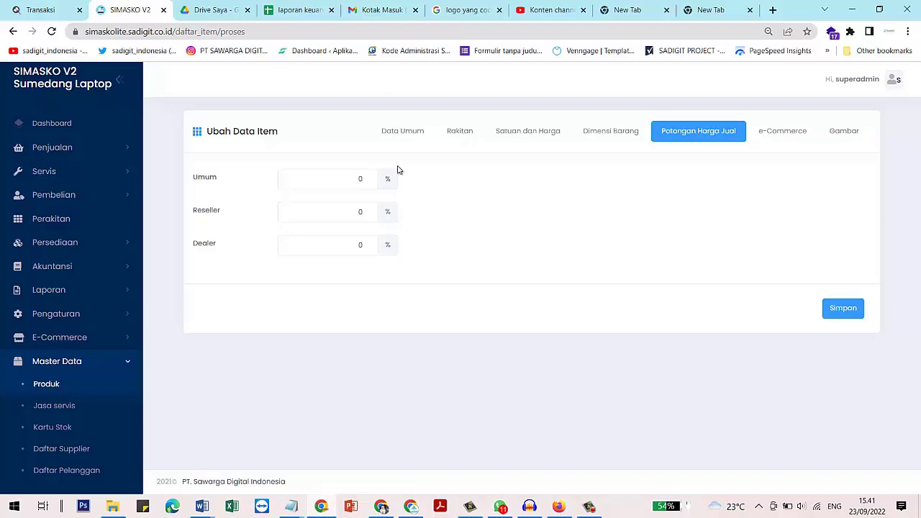
pyautogui.click(49, 338)
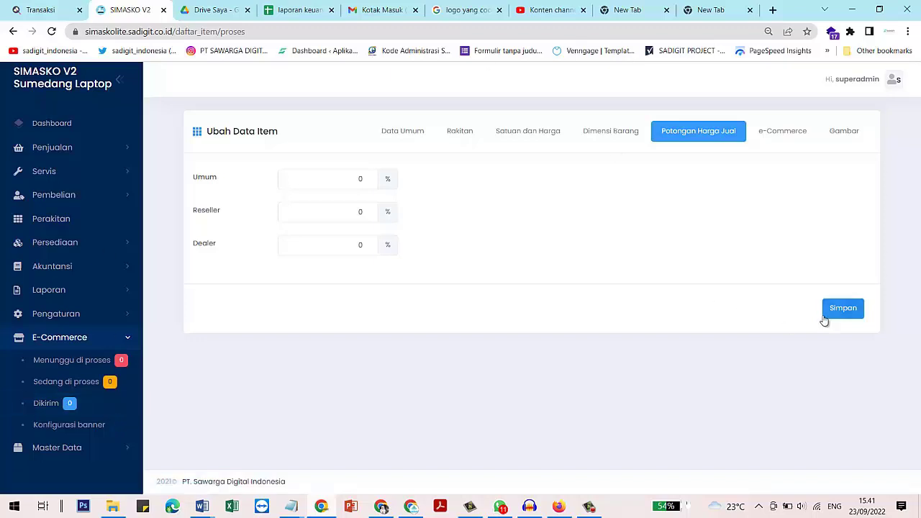
# Step: Review the item form's general data, checking the choices offered for Jenis Item, Sub Jenis and Merek
pyautogui.click(411, 140)
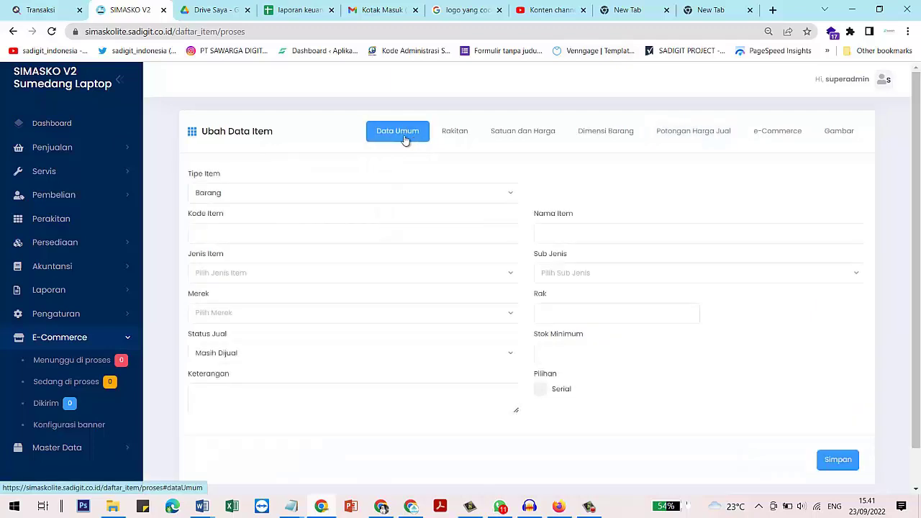
pyautogui.click(259, 278)
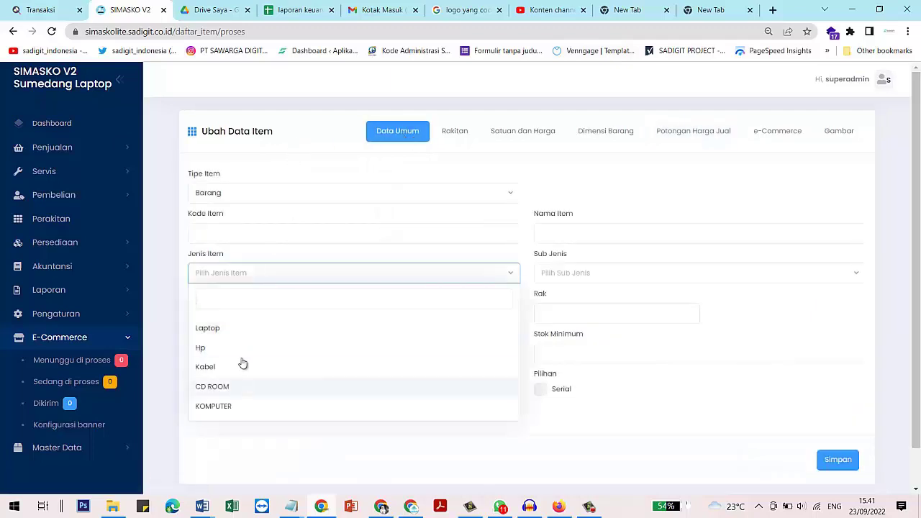
pyautogui.scroll(-1, 250, 349)
pyautogui.click(566, 192)
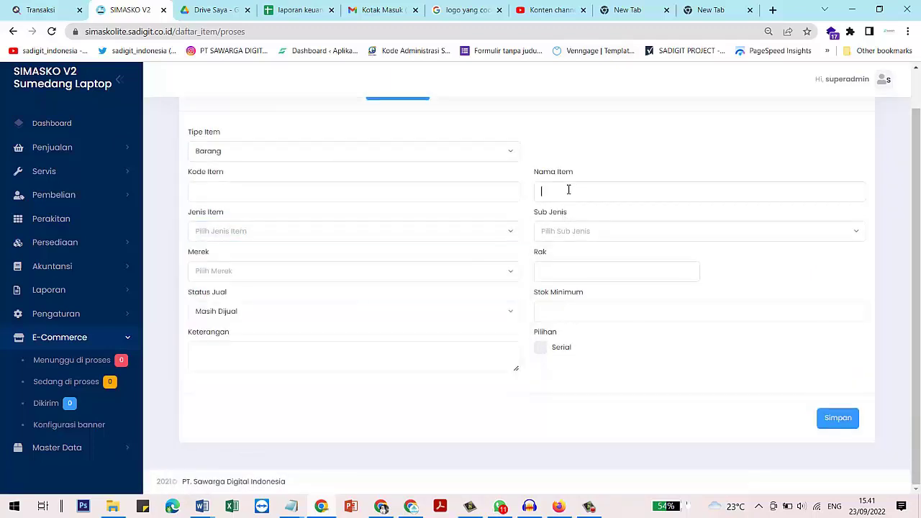
pyautogui.click(586, 239)
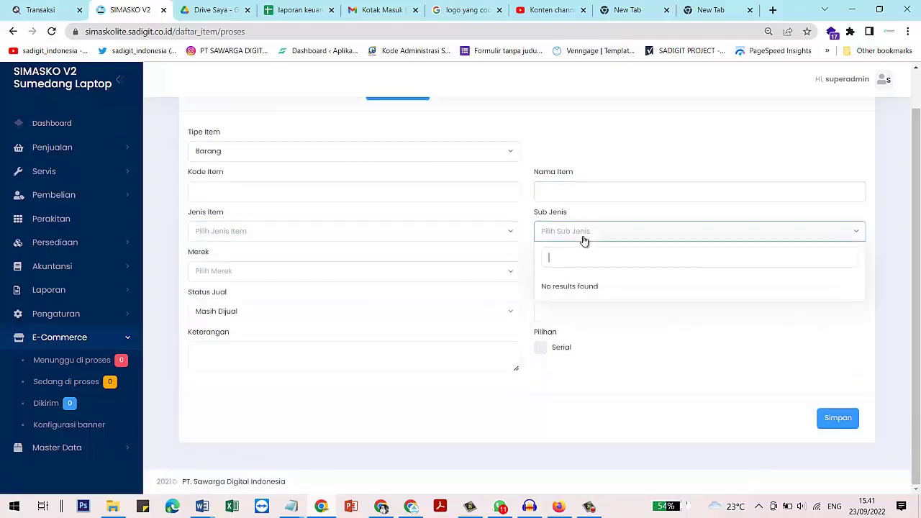
pyautogui.click(251, 270)
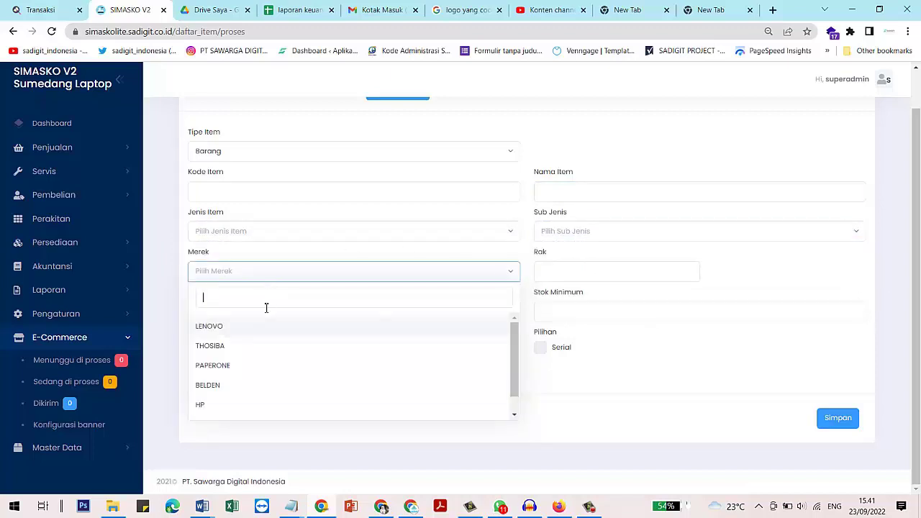
pyautogui.click(165, 309)
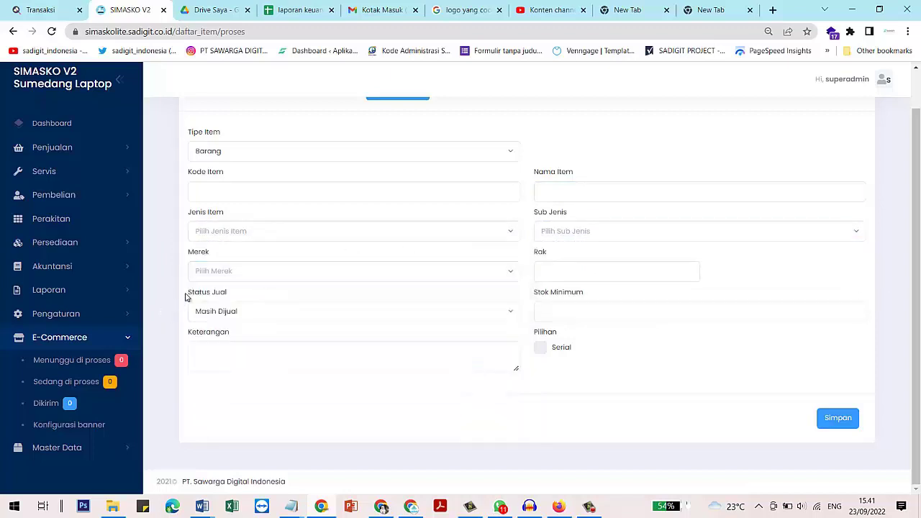
# Step: Open the Daftar Satuan unit list among the other master data
pyautogui.click(128, 338)
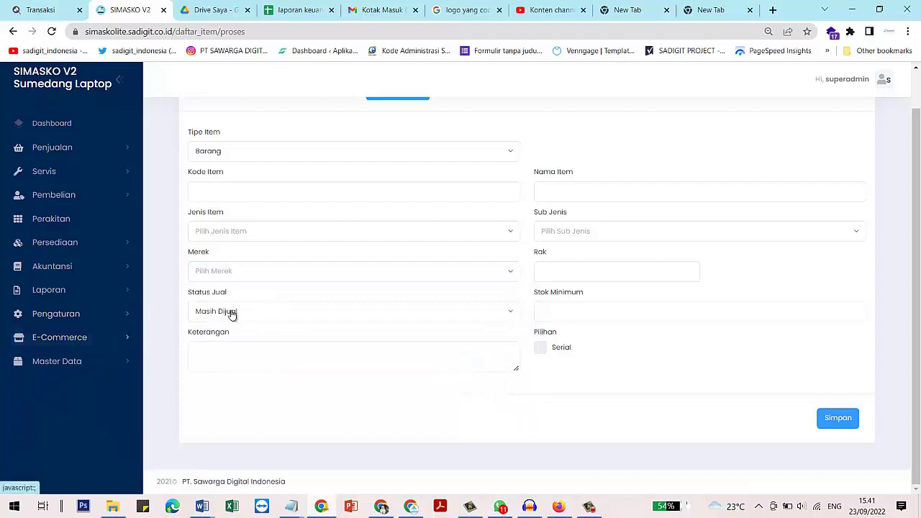
pyautogui.click(79, 360)
pyautogui.scroll(-2, 75, 360)
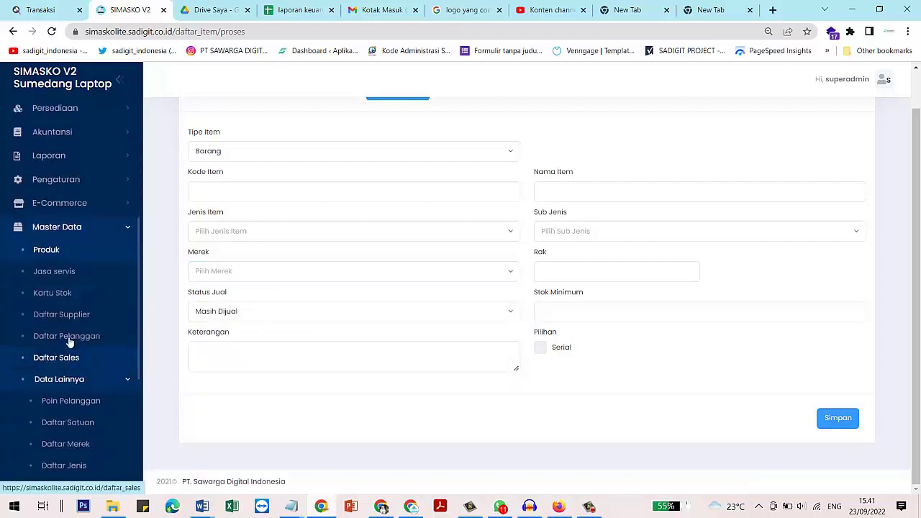
pyautogui.scroll(-3, 75, 302)
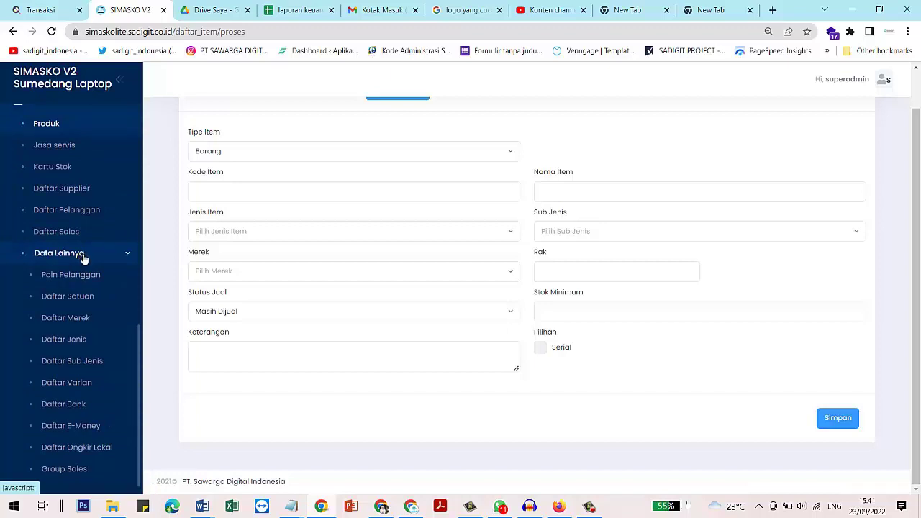
pyautogui.click(91, 255)
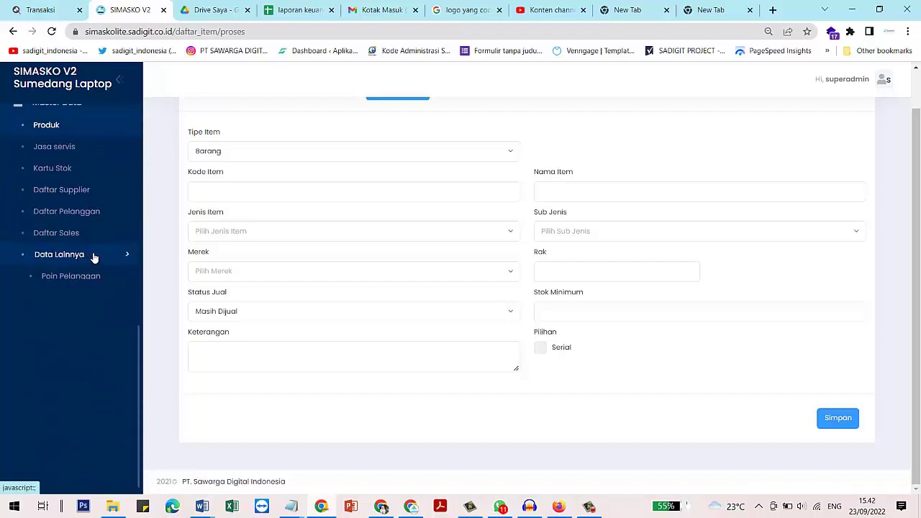
pyautogui.click(94, 258)
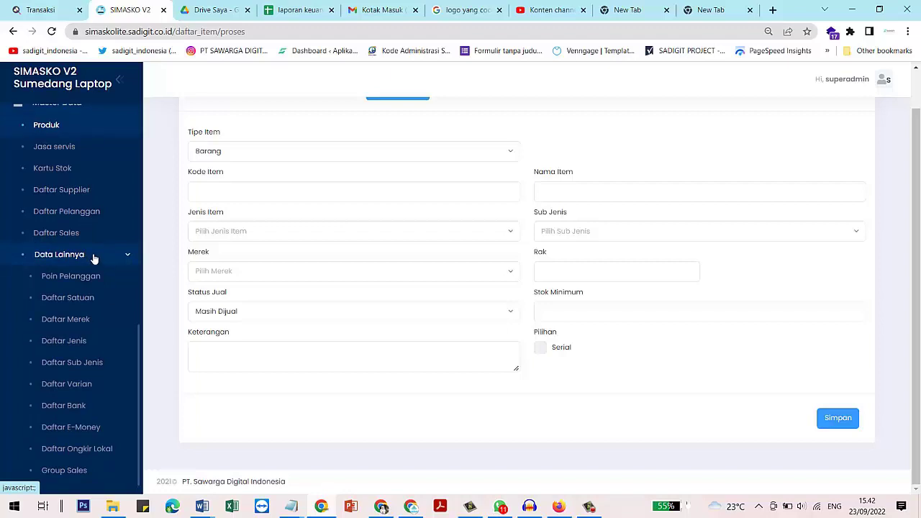
pyautogui.click(85, 299)
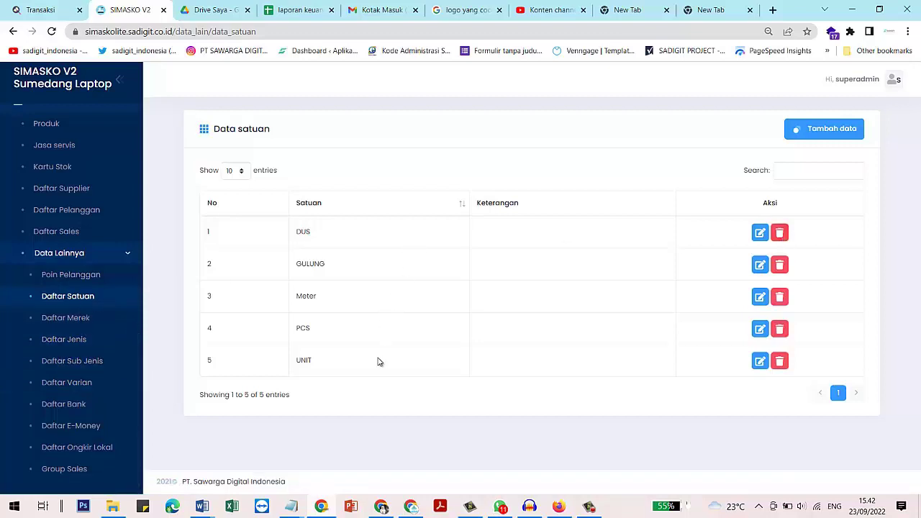
# Step: Add a new unit named "buah" to the unit list
pyautogui.click(833, 138)
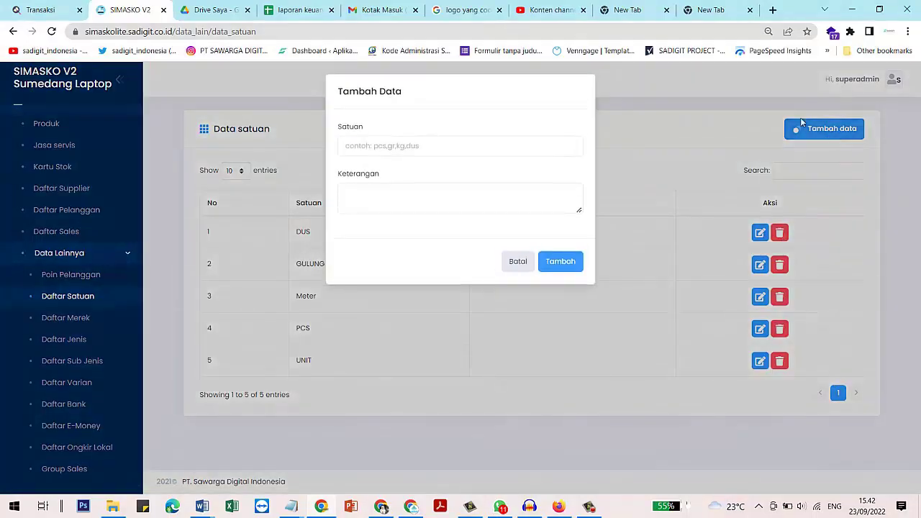
pyautogui.click(414, 147)
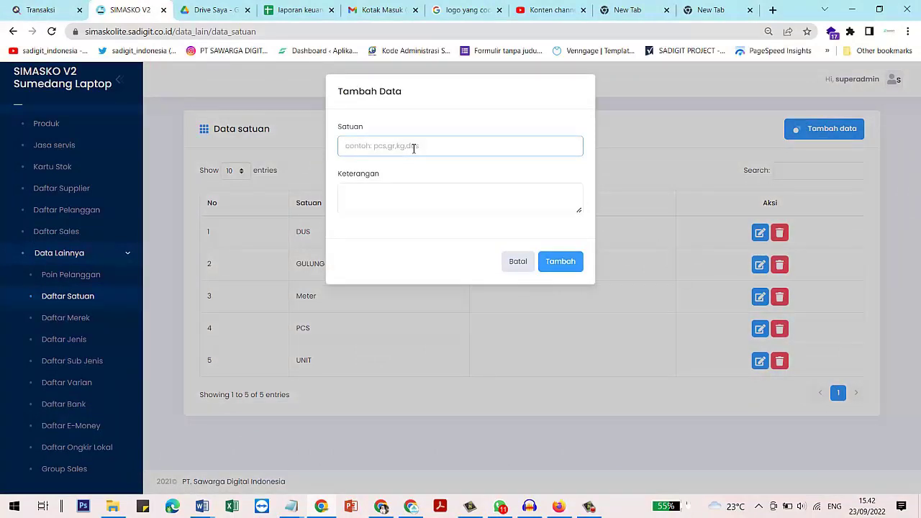
pyautogui.write('buah')
pyautogui.click(560, 263)
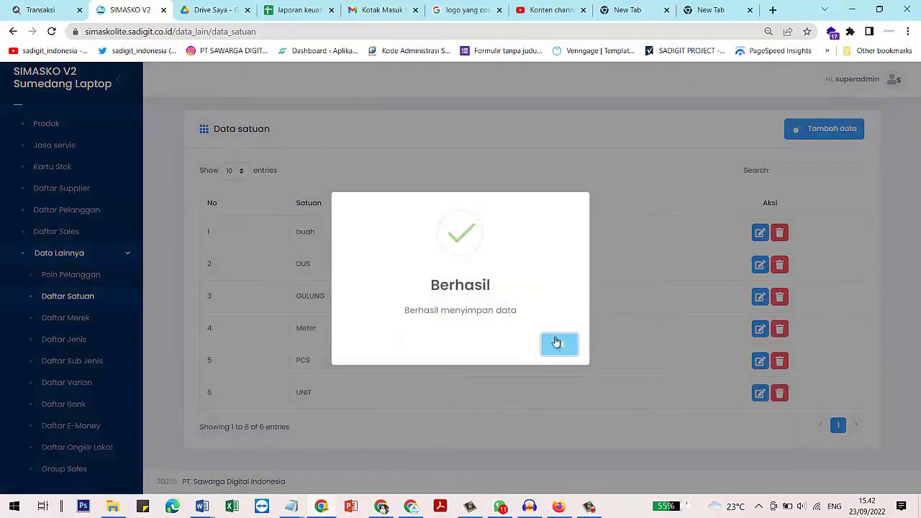
pyautogui.click(556, 342)
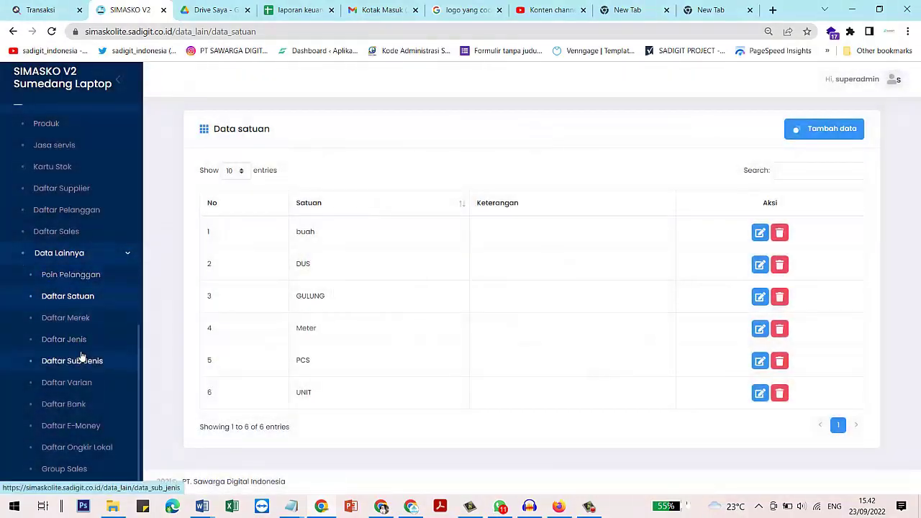
# Step: View the brand list (Daftar Merek) and the item type list (Daftar Jenis)
pyautogui.click(86, 317)
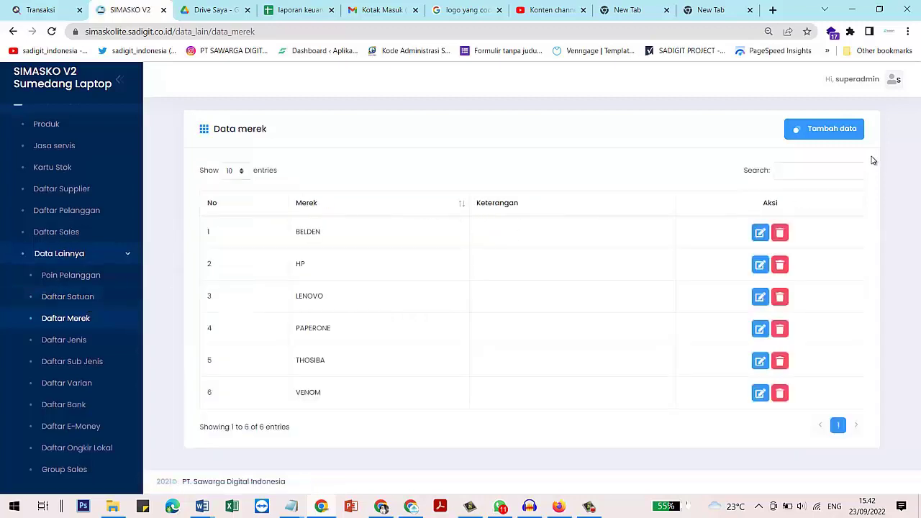
pyautogui.click(69, 342)
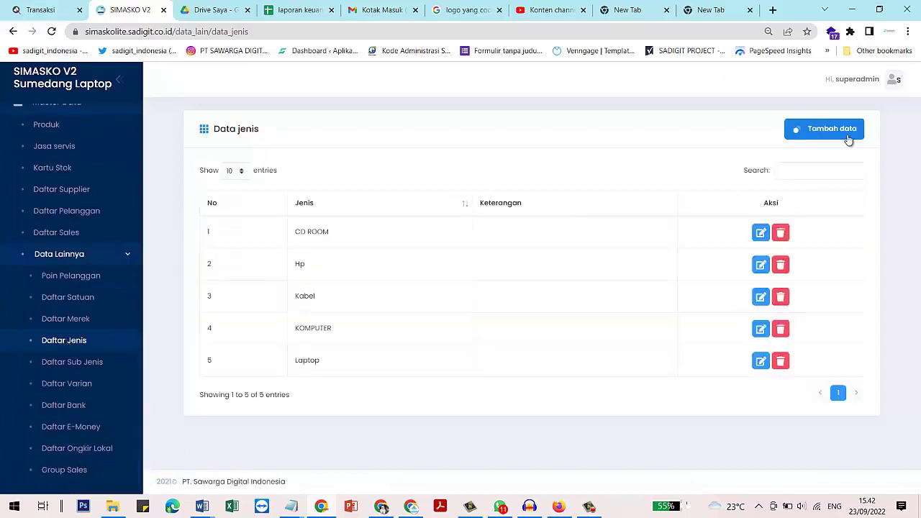
pyautogui.scroll(-2, 89, 432)
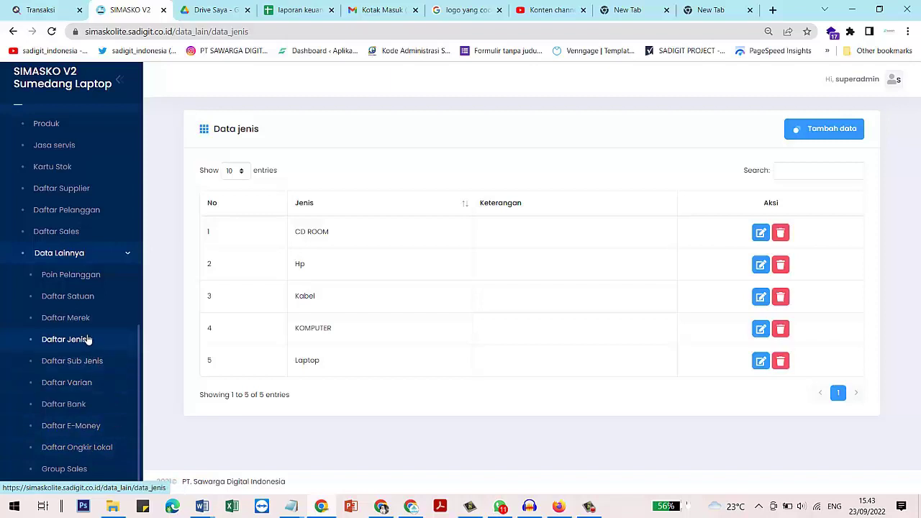
pyautogui.scroll(1, 75, 288)
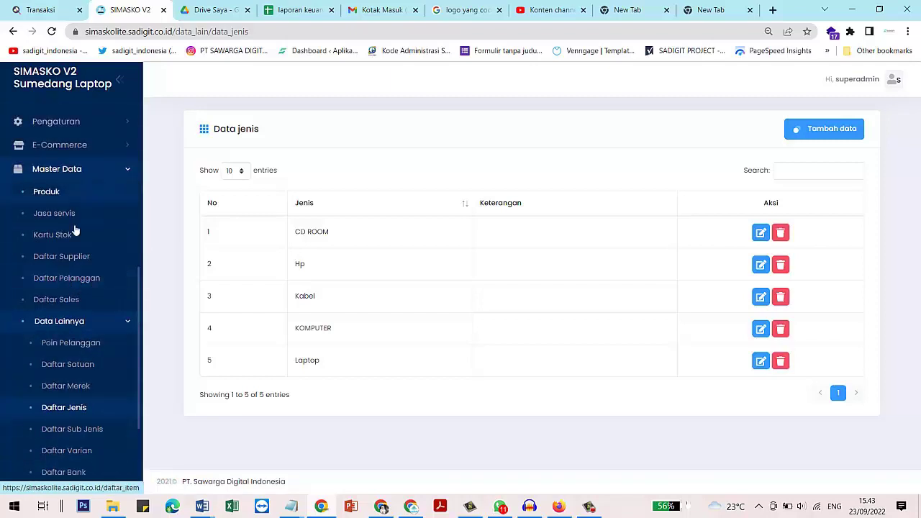
# Step: Open the supplier list and view its blank new-supplier form without saving an entry
pyautogui.click(84, 258)
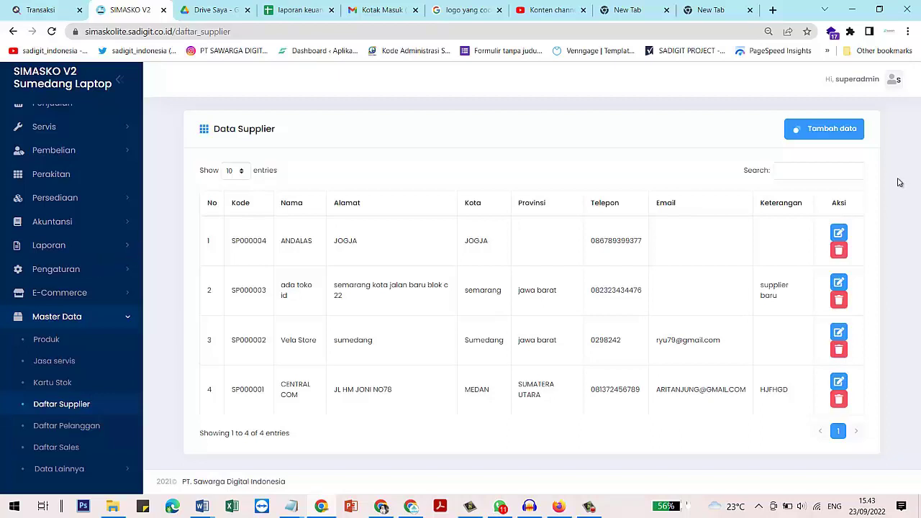
pyautogui.click(831, 130)
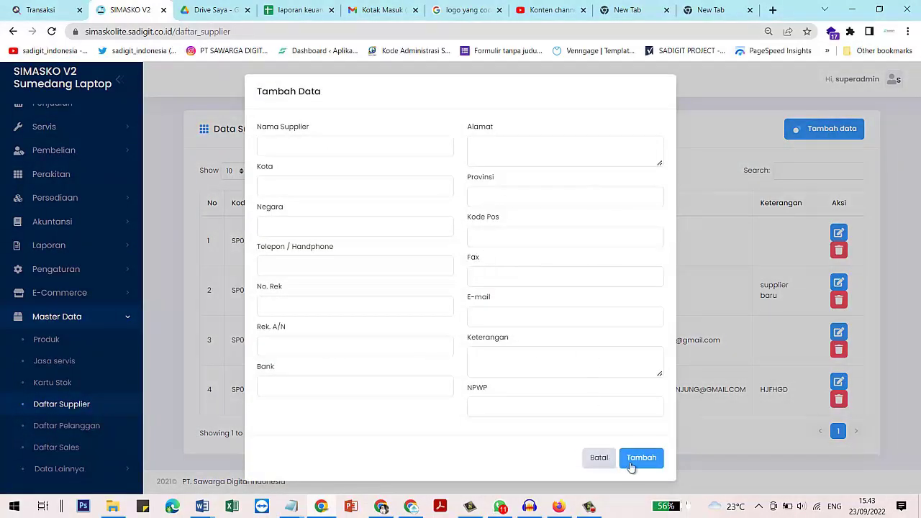
pyautogui.click(608, 458)
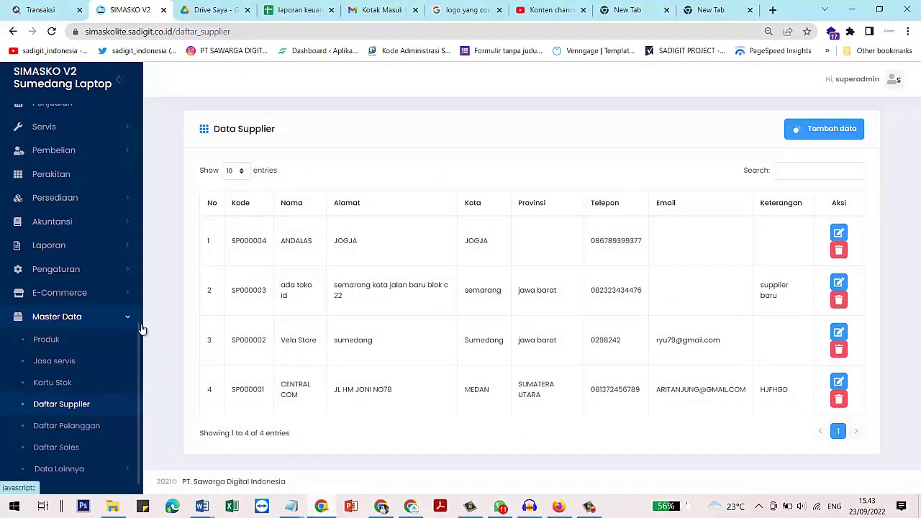
# Step: Review the Grup Pelanggan options in a blank new-customer form without saving an entry, and open the sales list (Daftar Sales)
pyautogui.click(86, 428)
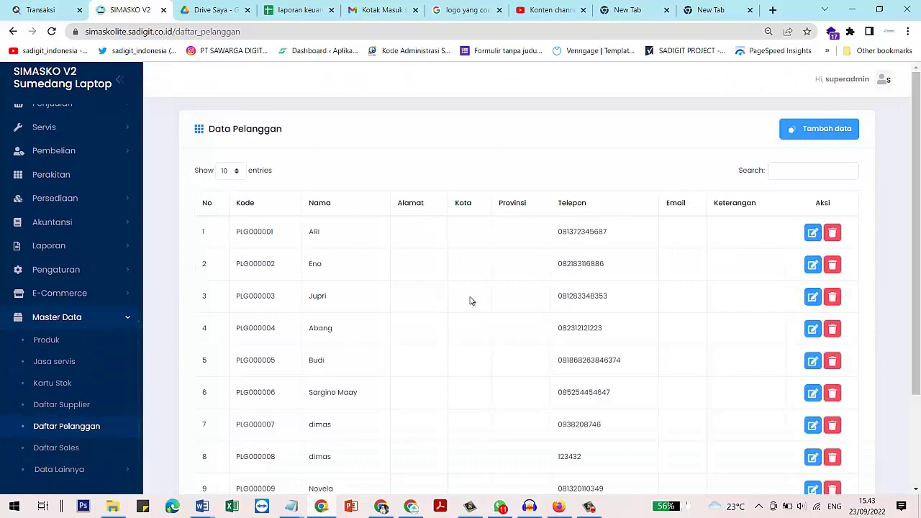
pyautogui.click(805, 131)
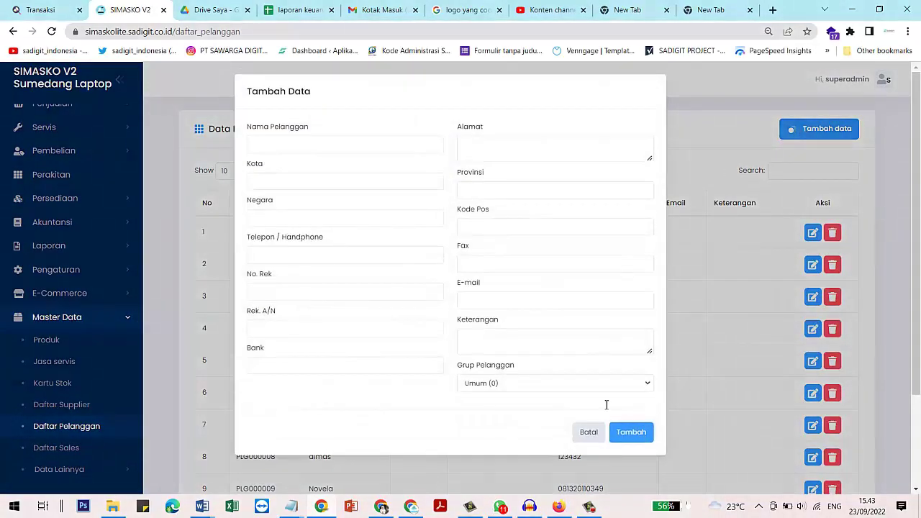
pyautogui.click(480, 386)
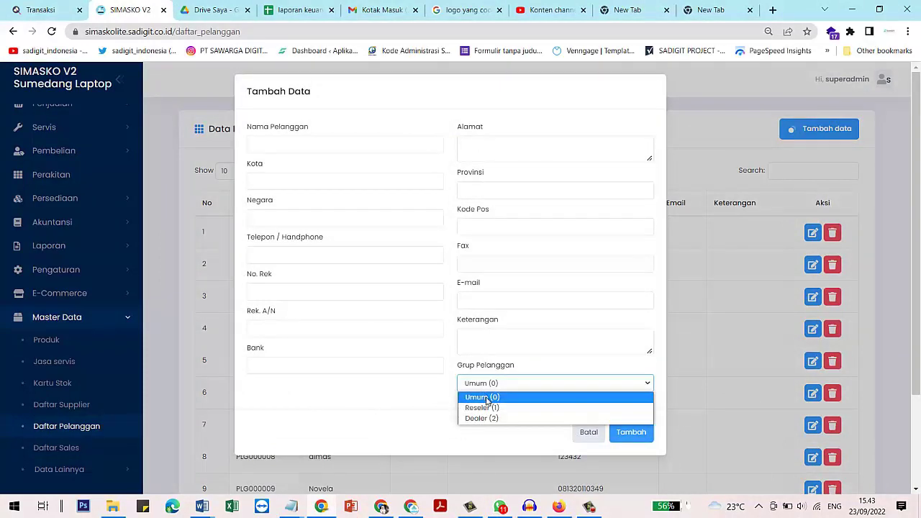
pyautogui.click(454, 416)
pyautogui.click(480, 382)
pyautogui.click(451, 415)
pyautogui.click(477, 379)
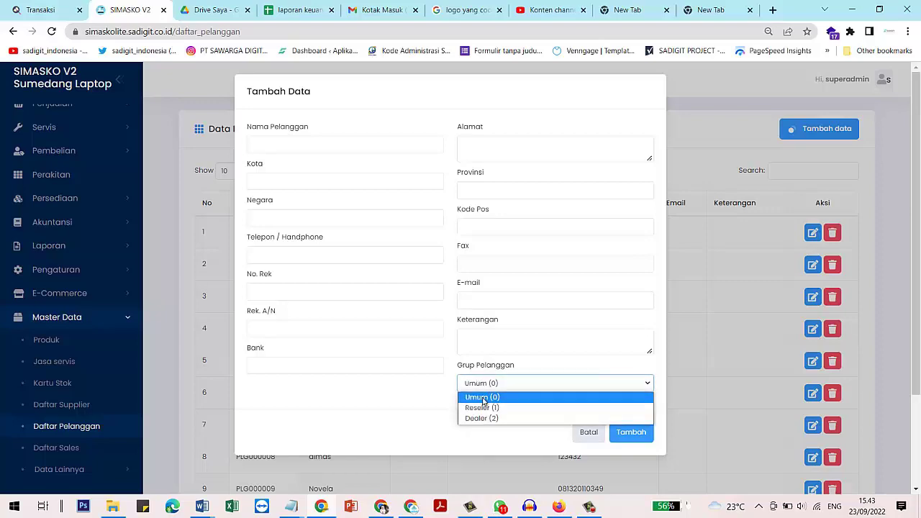
pyautogui.click(436, 426)
pyautogui.click(585, 434)
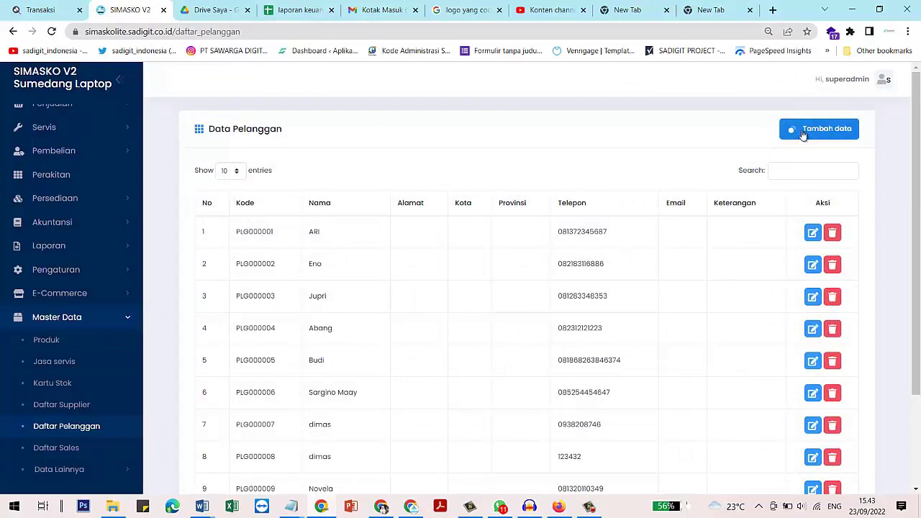
pyautogui.click(79, 447)
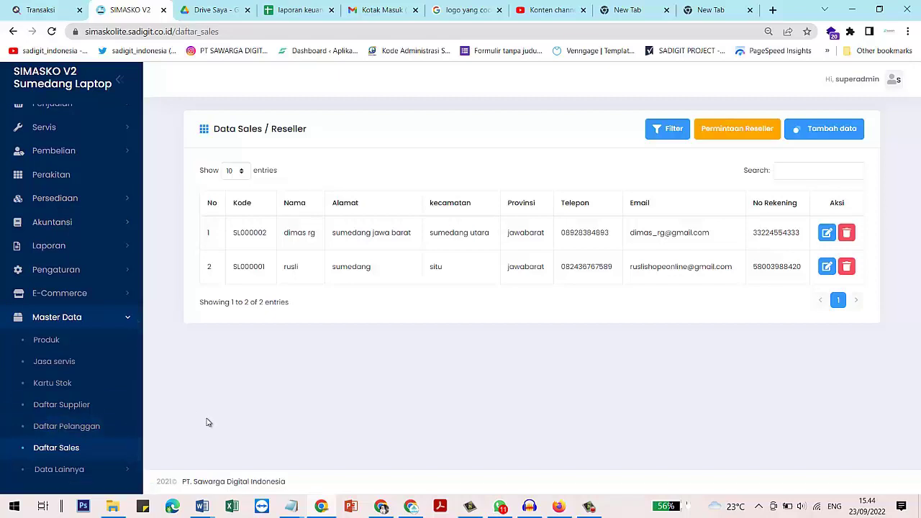
# Step: Start a new product in the Produk list with item type Barang and item code 76ty
pyautogui.click(76, 349)
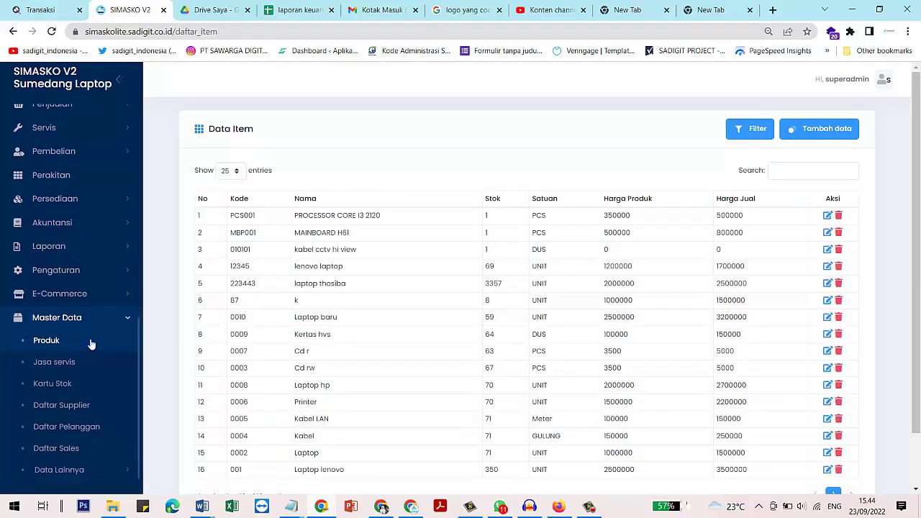
pyautogui.click(816, 134)
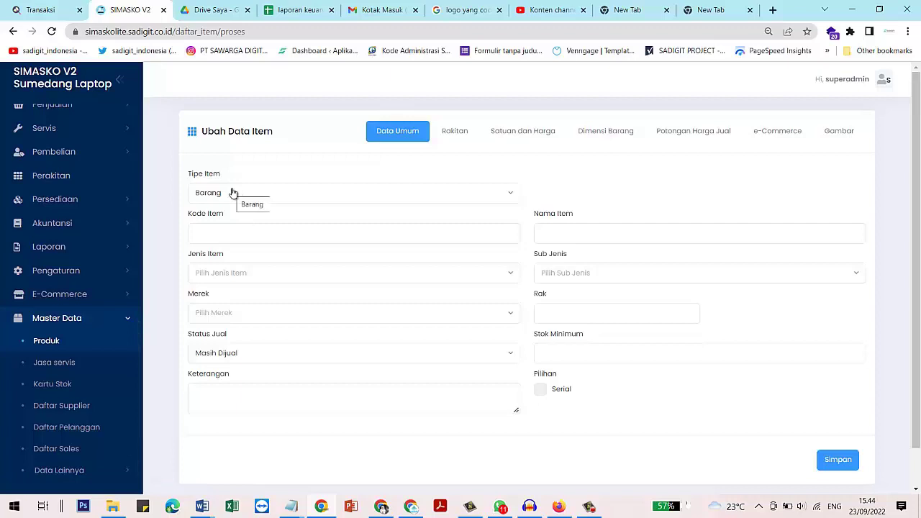
pyautogui.click(267, 199)
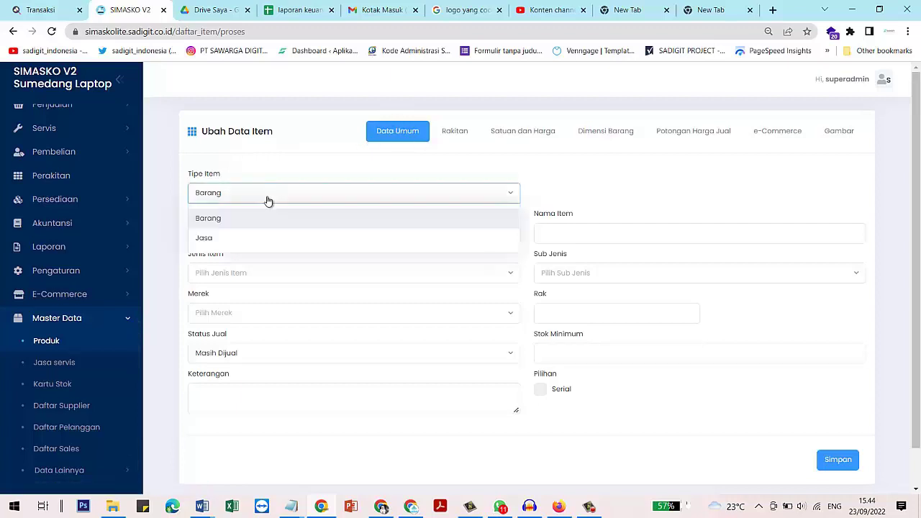
pyautogui.click(263, 192)
pyautogui.click(249, 229)
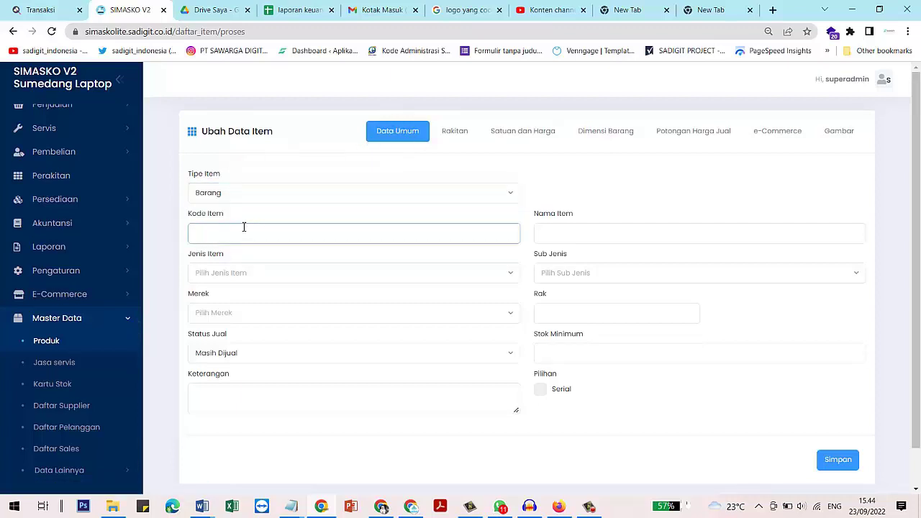
pyautogui.write('76ty')
# Step: Set the new item's Jenis Item to Laptop and Merek to THOSIBA, and check its Status Jual options
pyautogui.click(252, 277)
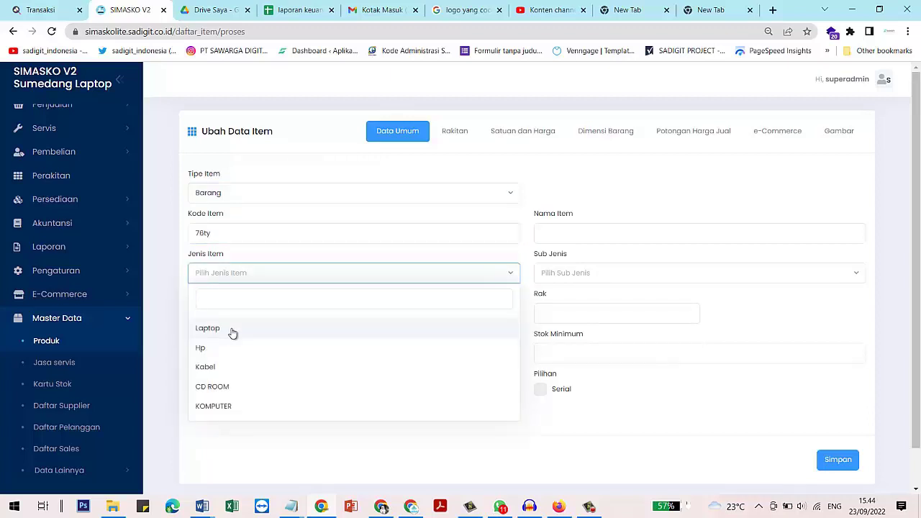
pyautogui.click(232, 329)
pyautogui.click(235, 312)
pyautogui.click(236, 385)
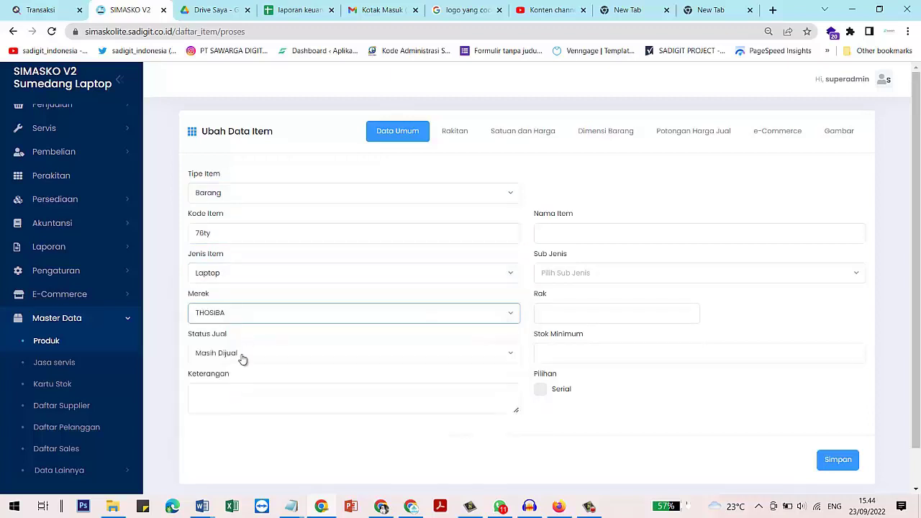
pyautogui.click(245, 357)
pyautogui.click(339, 351)
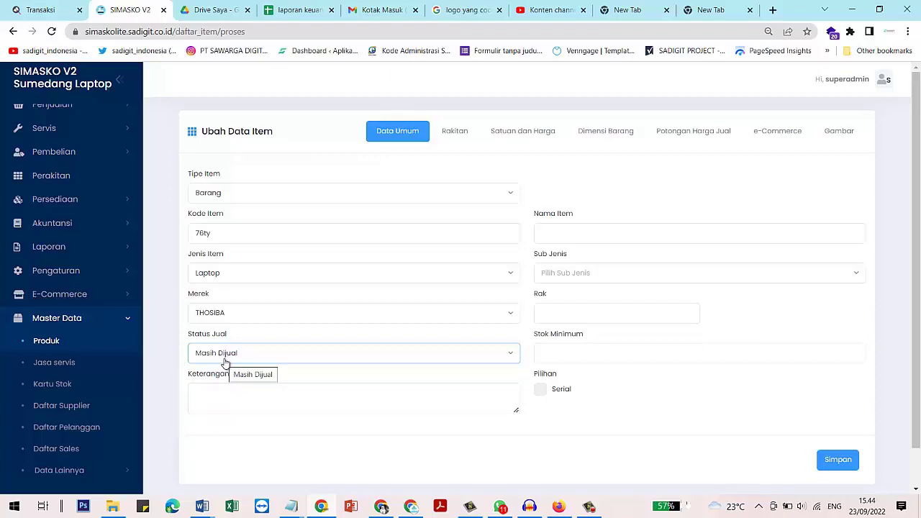
# Step: Name the item "laptop toshiba" and set both its shelf (Rak) and minimum stock (Stok Minimum) to 1
pyautogui.click(649, 244)
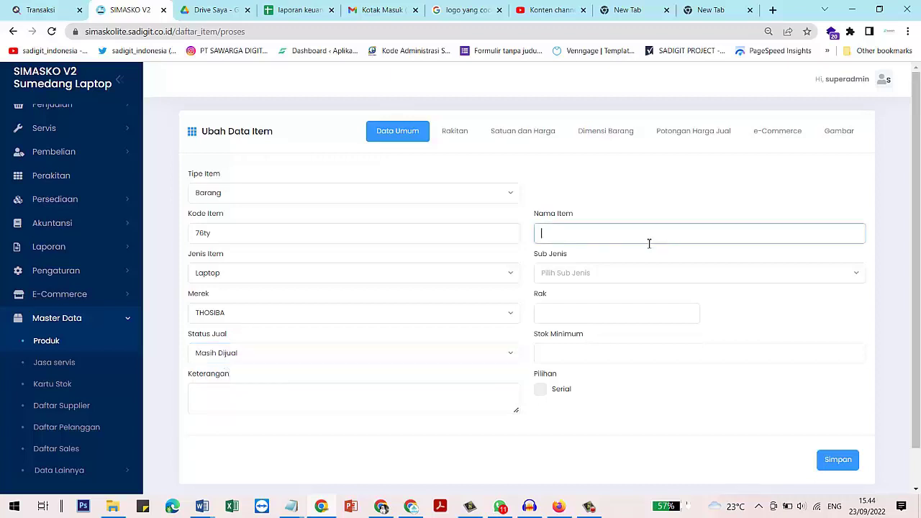
pyautogui.write('laptop toshiba')
pyautogui.click(587, 311)
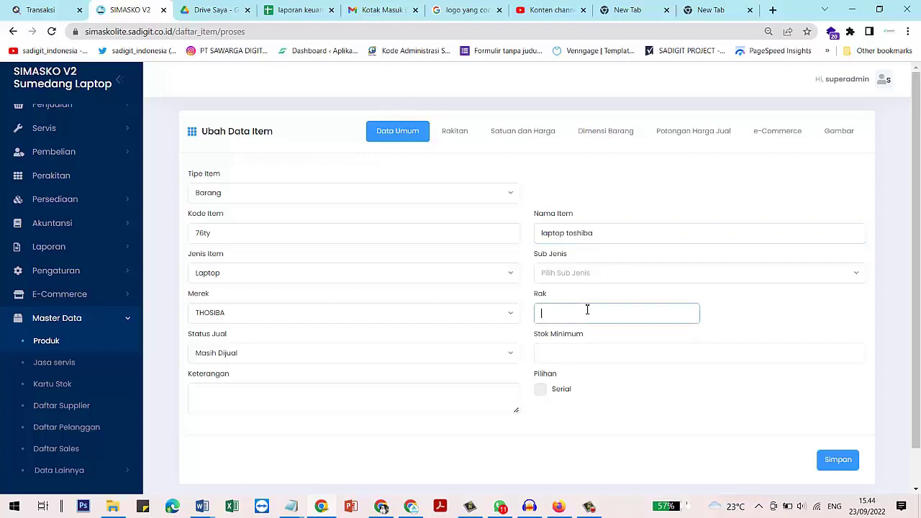
pyautogui.write('t')
pyautogui.click(628, 358)
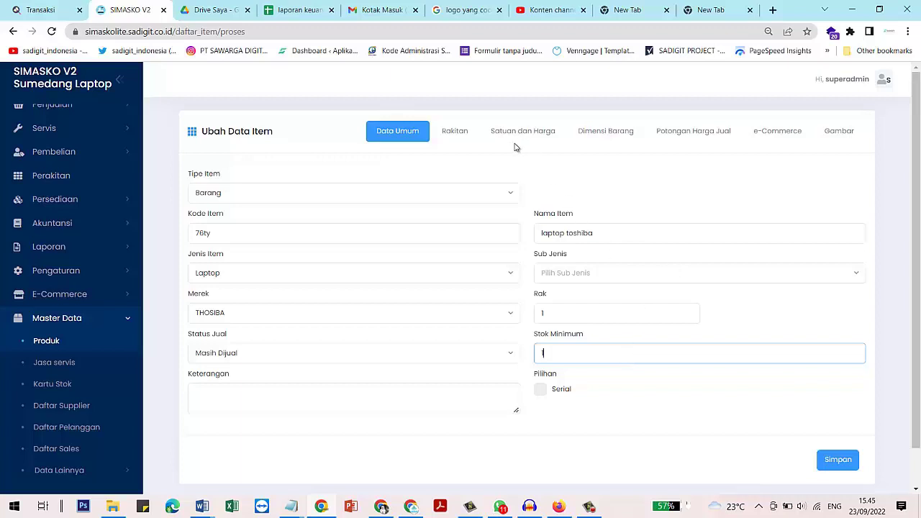
# Step: Examine the Tipe Rakit options in the item's Rakitan settings by temporarily activating assembly
pyautogui.click(467, 134)
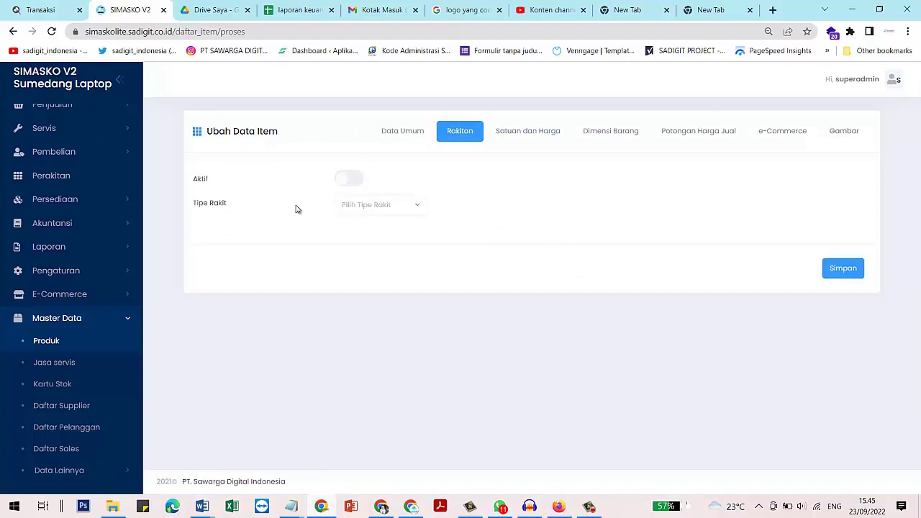
pyautogui.click(354, 180)
pyautogui.click(394, 204)
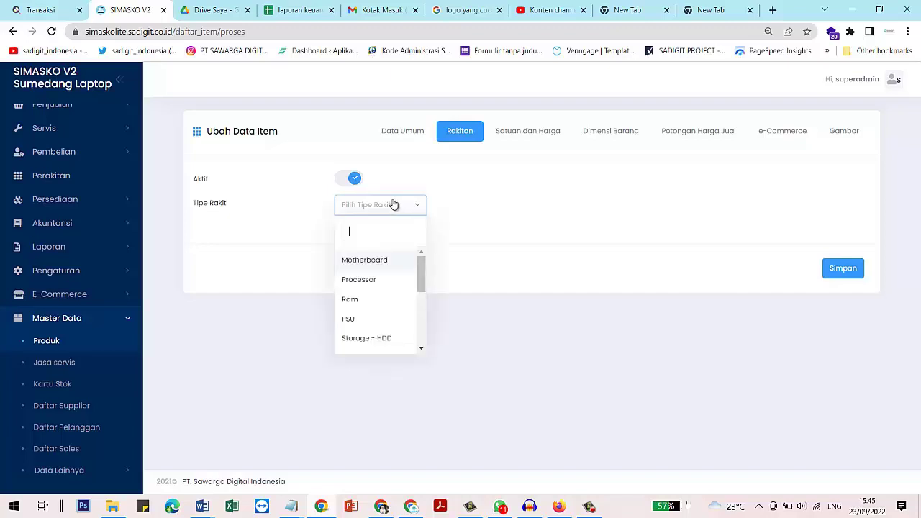
pyautogui.press('Escape')
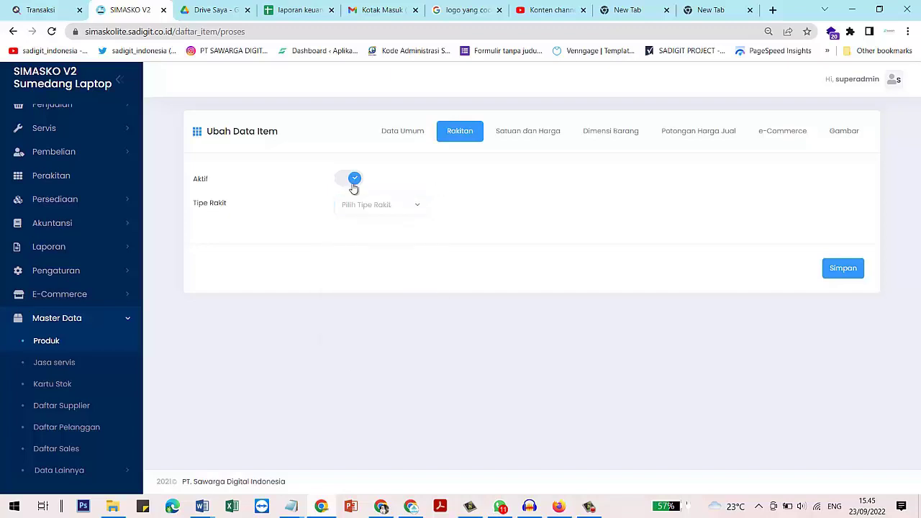
pyautogui.click(348, 183)
# Step: Choose UNIT as the item's base unit in the Satuan dan Harga settings
pyautogui.click(521, 134)
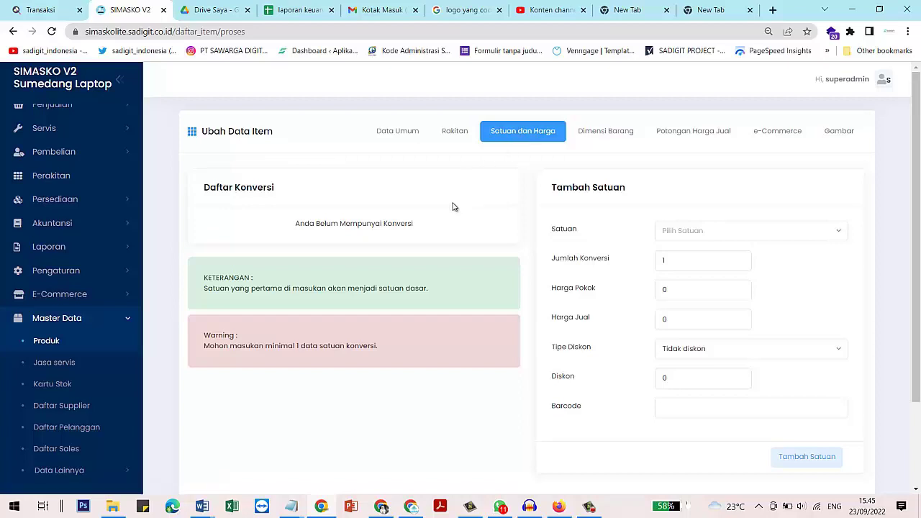
pyautogui.scroll(-3, 691, 238)
pyautogui.scroll(3, 590, 241)
pyautogui.scroll(-1, 647, 197)
pyautogui.click(723, 175)
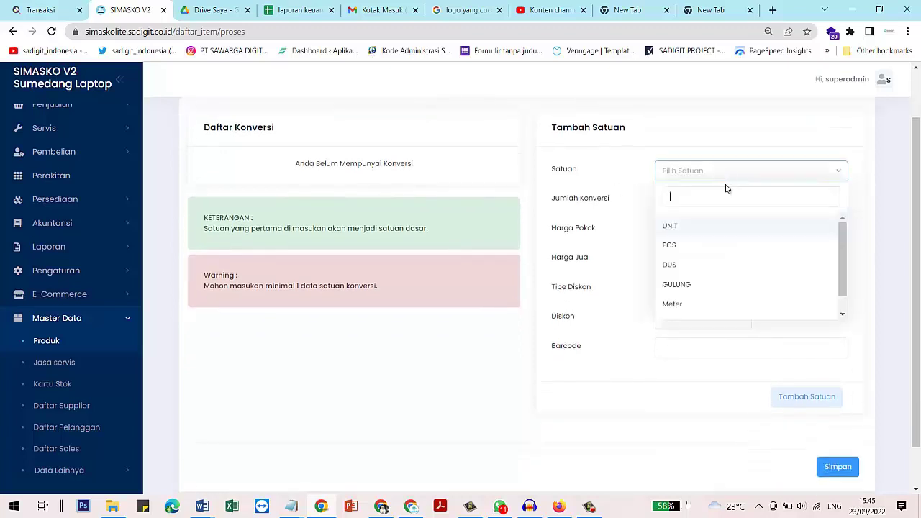
pyautogui.click(709, 227)
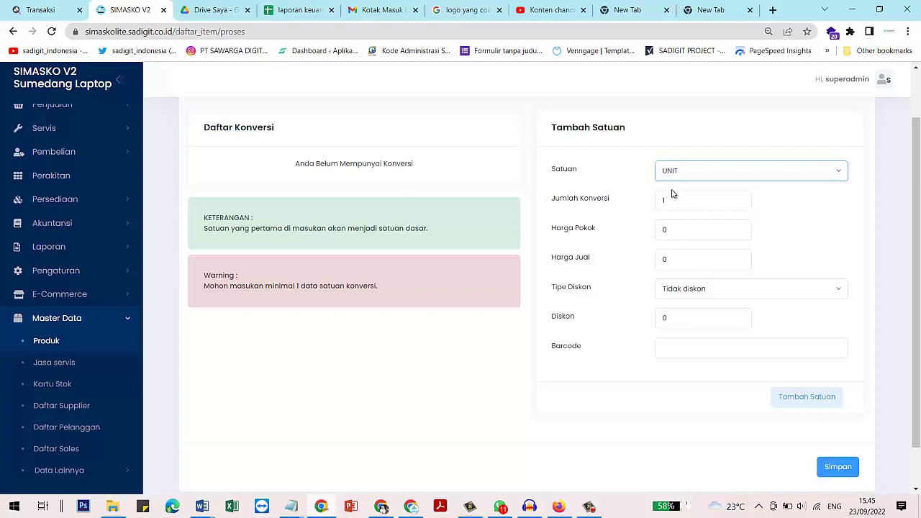
# Step: Set the unit's cost price (Harga Pokok) to 1.200.000 and selling price (Harga Jual) to 2.000.000, and check the discount types
pyautogui.press('Tab')
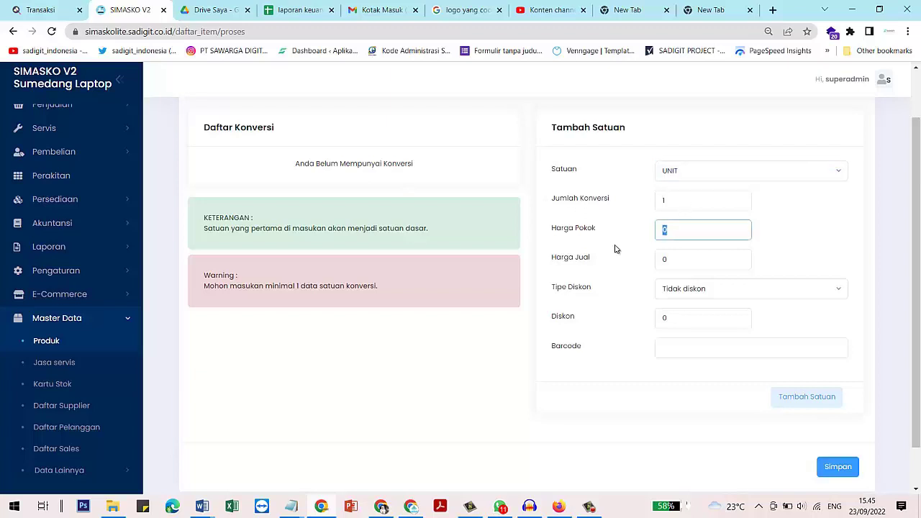
pyautogui.write('1.200.000')
pyautogui.click(693, 264)
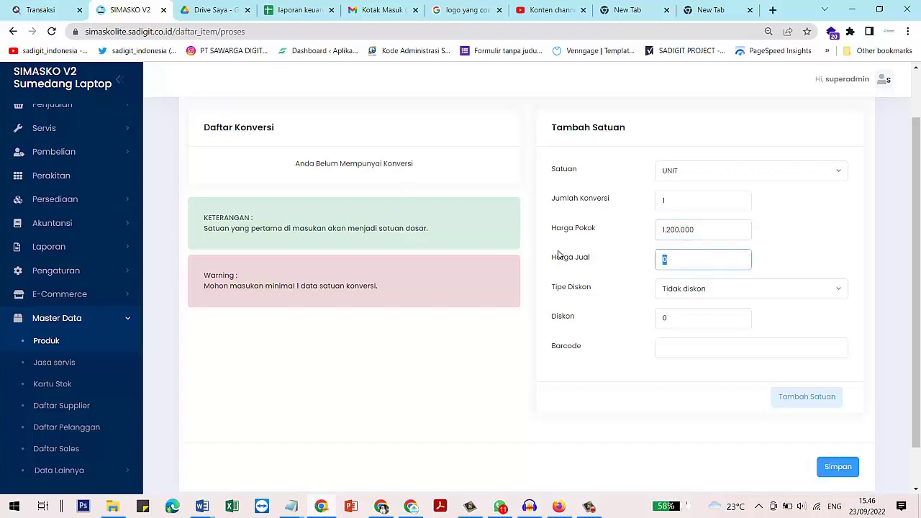
pyautogui.write('2.000.000')
pyautogui.click(678, 288)
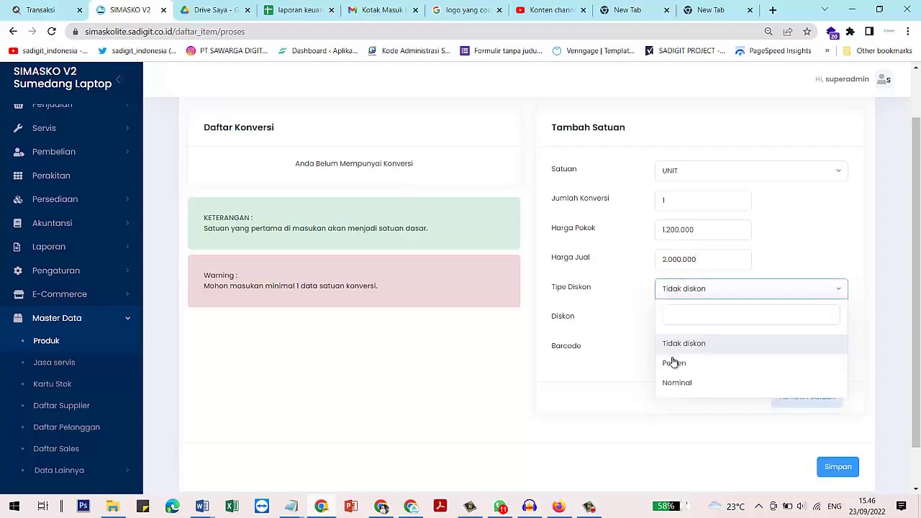
pyautogui.click(633, 295)
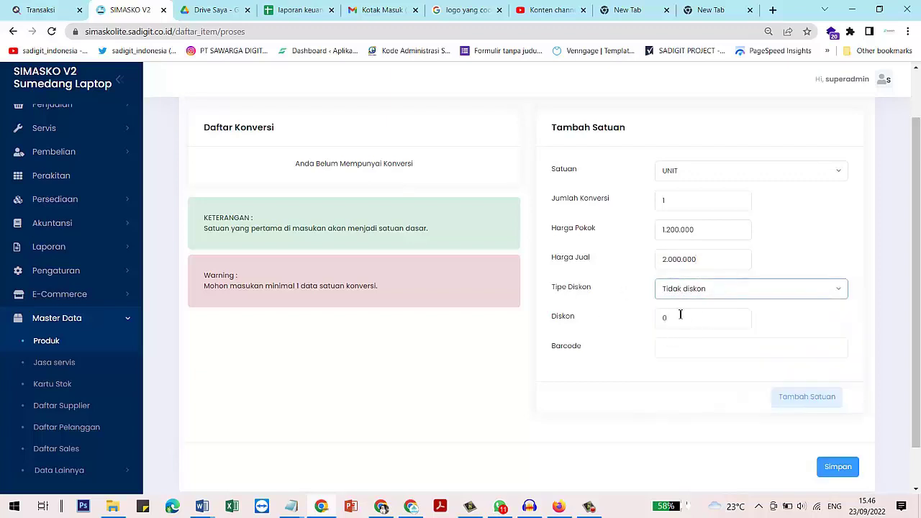
pyautogui.click(680, 344)
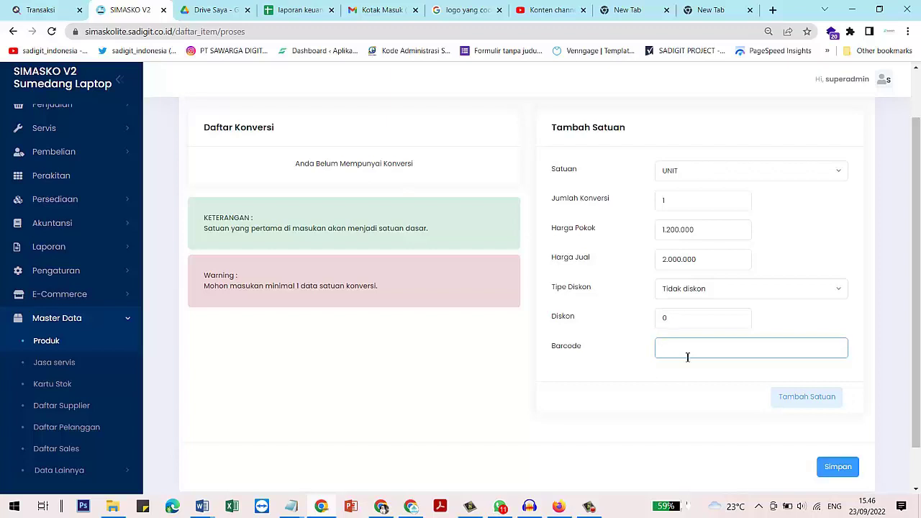
pyautogui.write('4556776788')
pyautogui.write('7989')
pyautogui.click(709, 371)
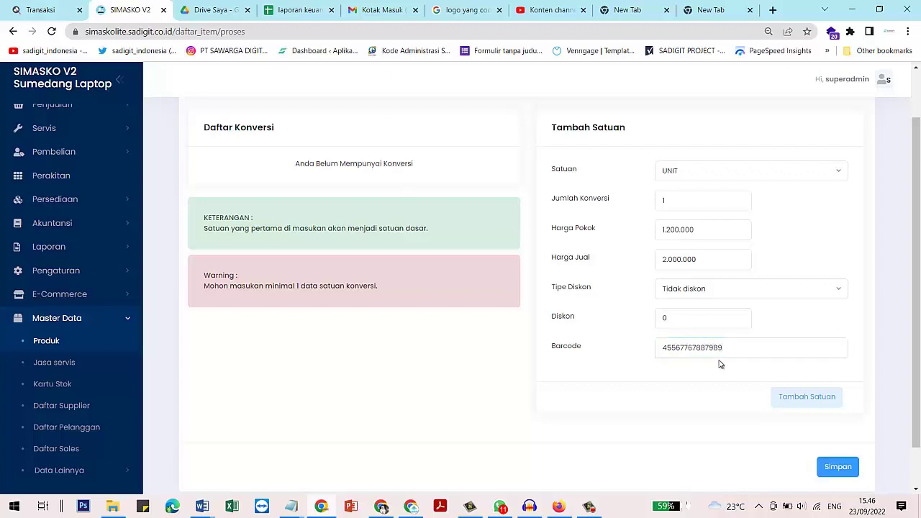
pyautogui.moveTo(747, 351); pyautogui.dragTo(644, 372)
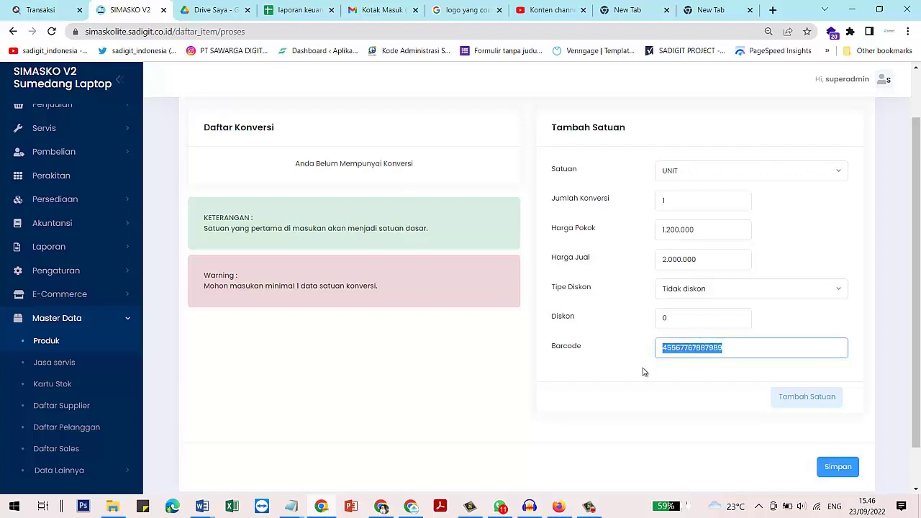
pyautogui.press('BackSpace')
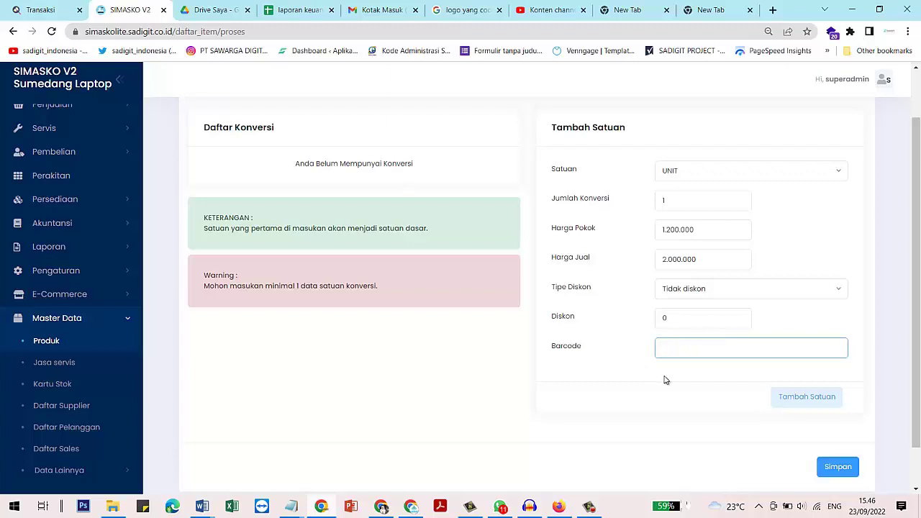
# Step: Add the filled-in unit entry to the item's conversion list (Daftar Konversi)
pyautogui.click(809, 397)
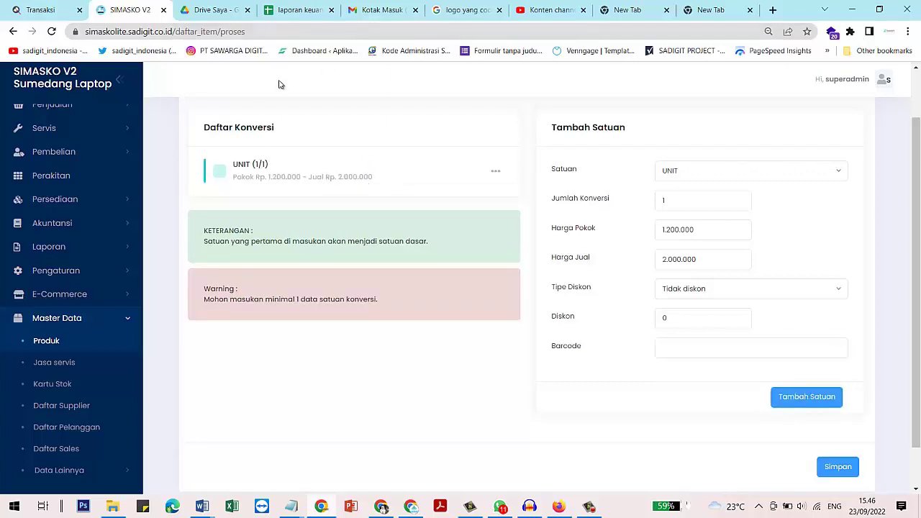
pyautogui.scroll(1, 353, 216)
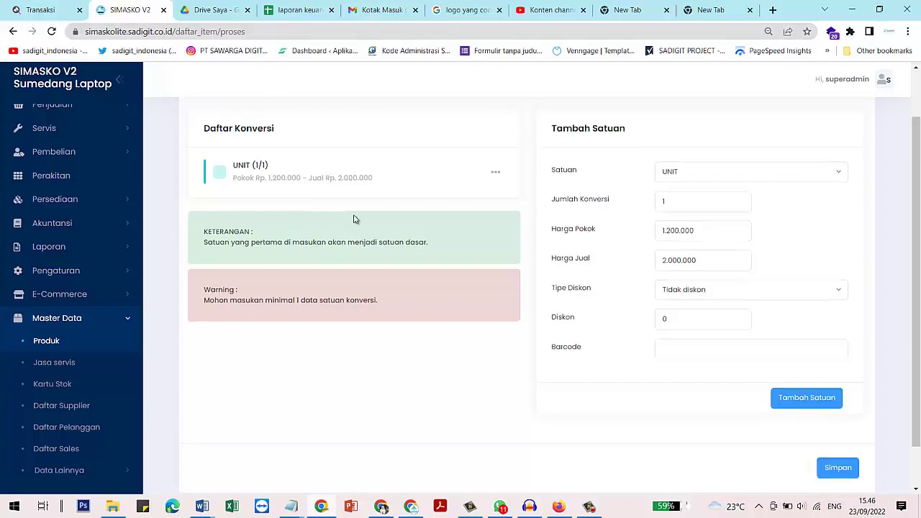
# Step: View the item's dimension fields (Dimensi Barang) and the customer-group discount fields under Potongan Harga Jual
pyautogui.click(604, 131)
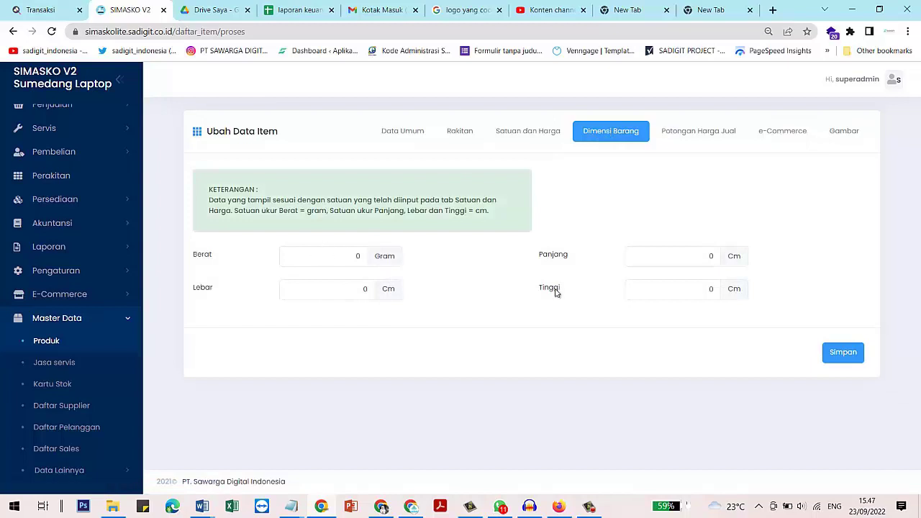
pyautogui.click(700, 141)
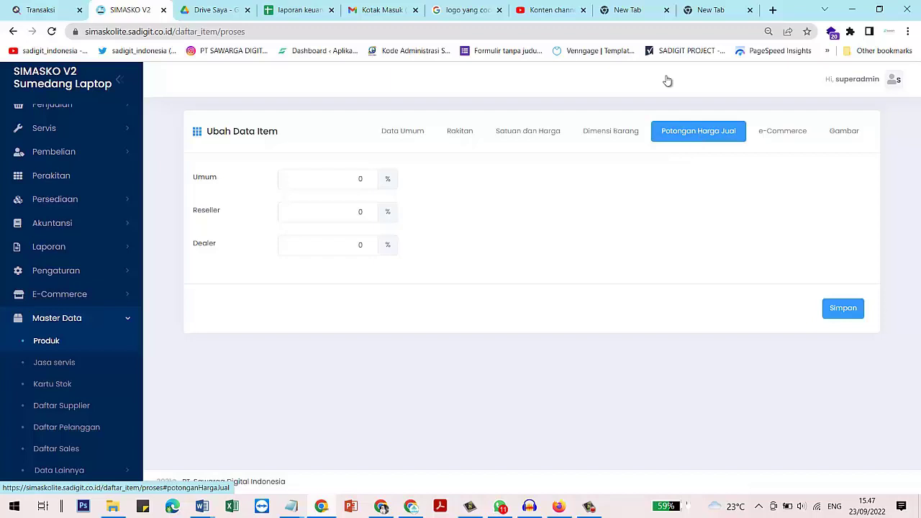
pyautogui.click(329, 221)
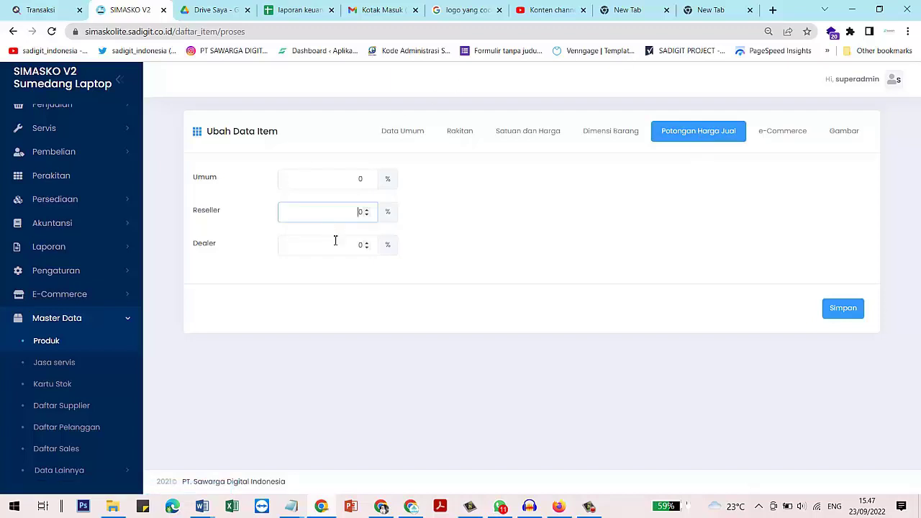
# Step: Examine the Dealer discount percentage field under the item's Potongan Harga Jual
pyautogui.click(335, 240)
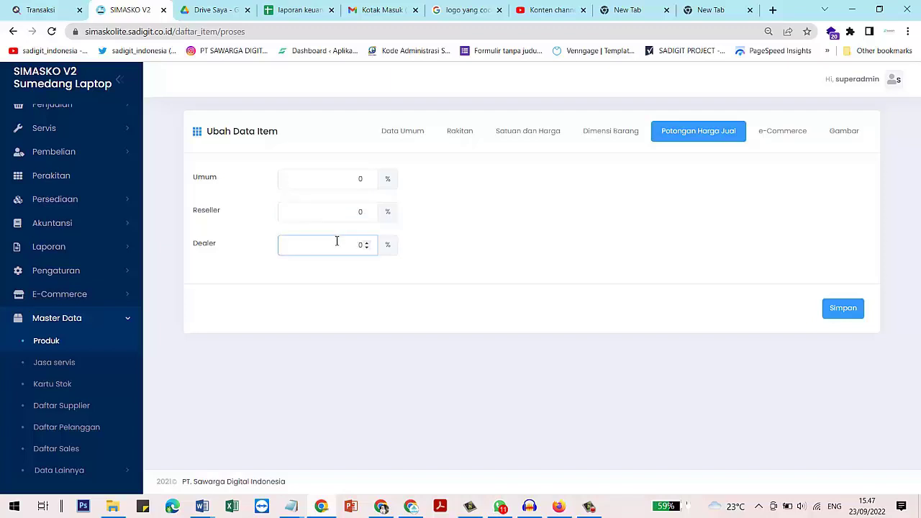
pyautogui.moveTo(347, 242); pyautogui.dragTo(373, 239)
pyautogui.click(349, 250)
# Step: View the item's e-Commerce settings, checking the Varian choices and trying the Aktif switch on and off
pyautogui.click(791, 142)
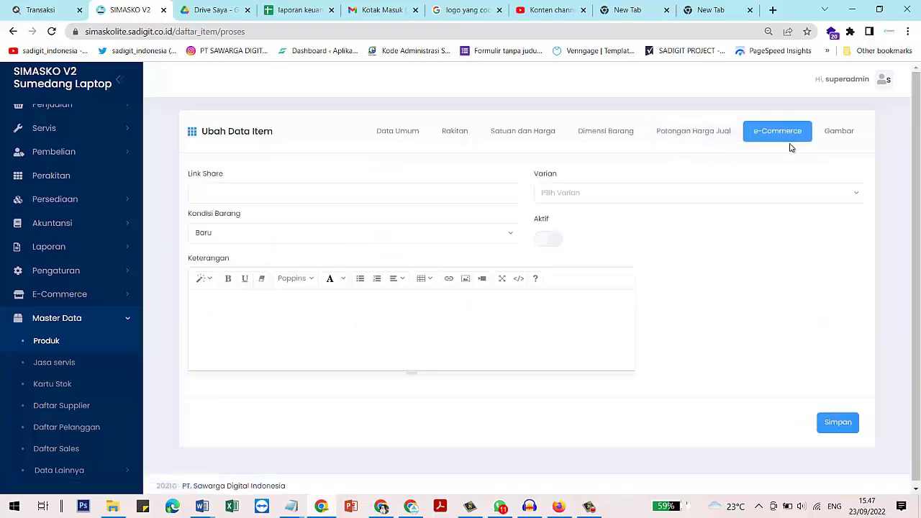
pyautogui.click(271, 314)
pyautogui.click(638, 200)
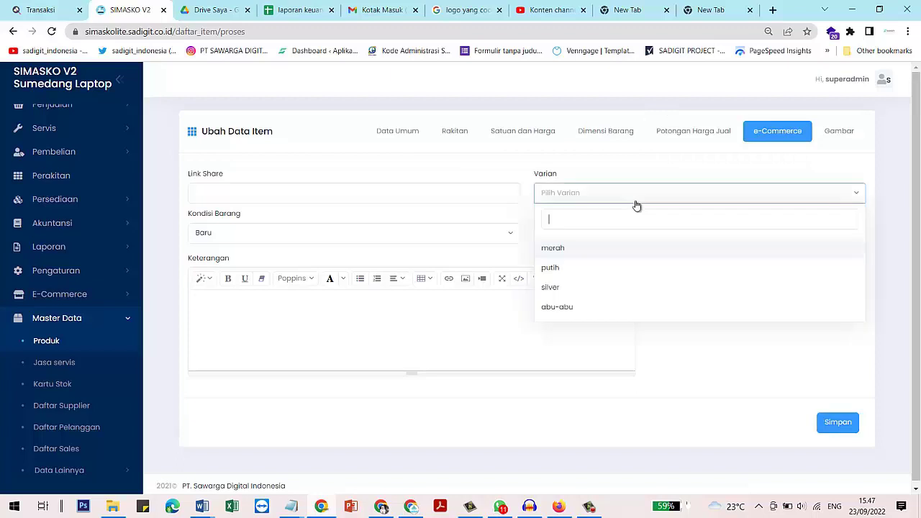
pyautogui.click(716, 350)
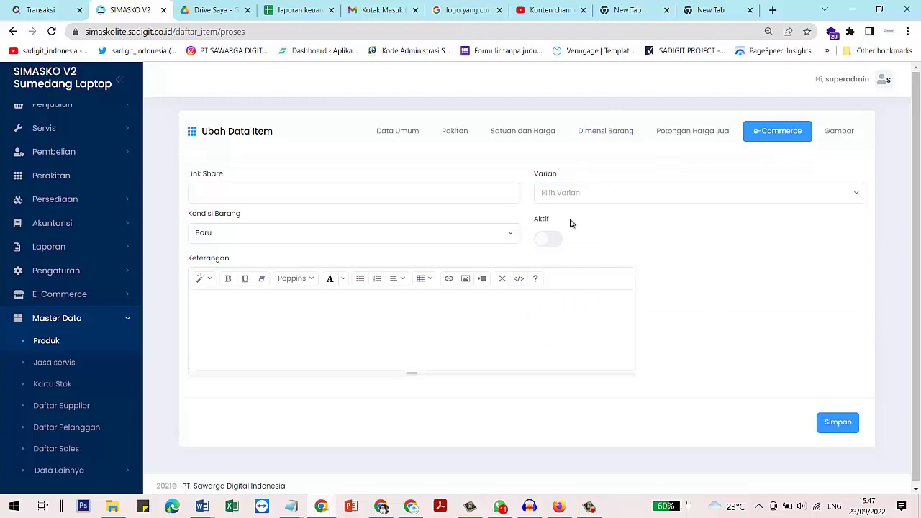
pyautogui.click(556, 238)
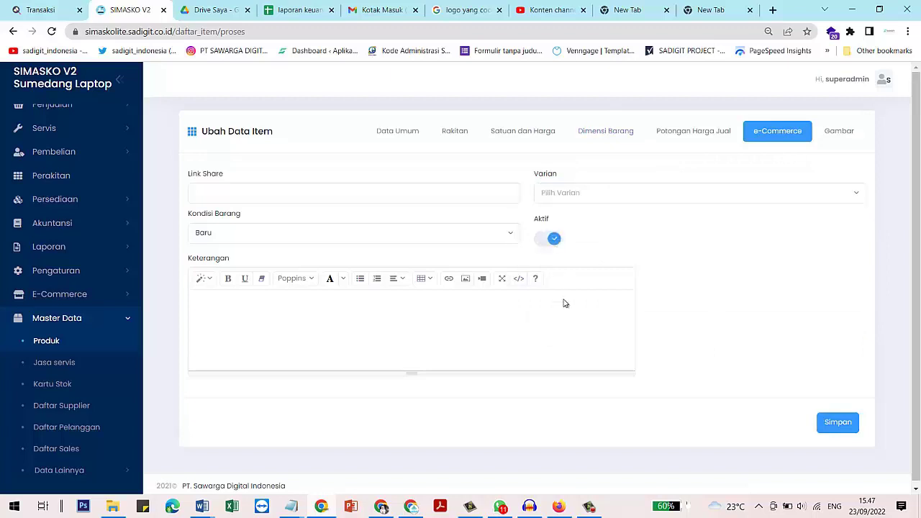
pyautogui.click(544, 244)
# Step: View the item's image list (Daftar Gambar) and save the item without adding an image
pyautogui.click(839, 137)
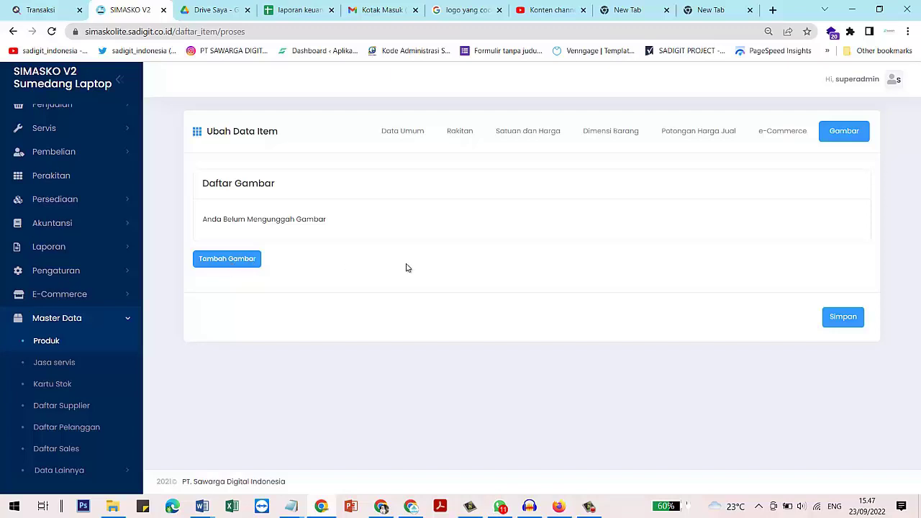
pyautogui.click(855, 321)
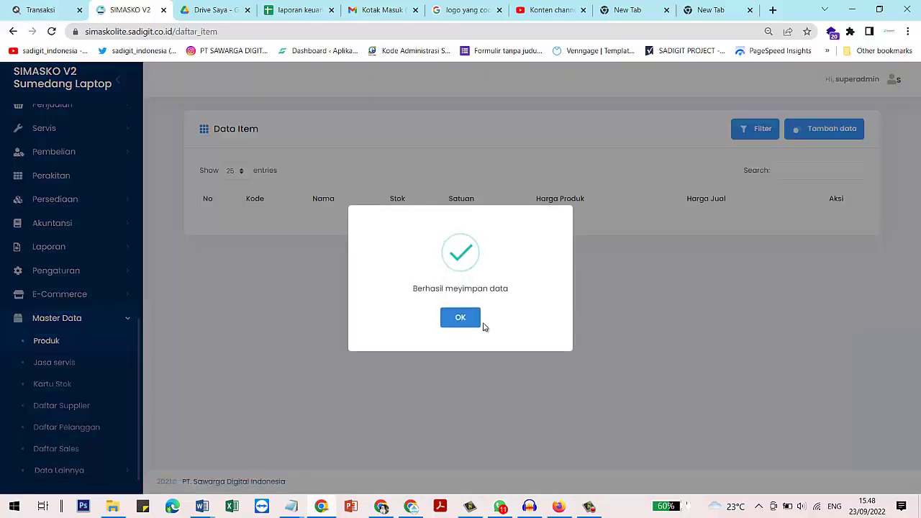
pyautogui.click(464, 322)
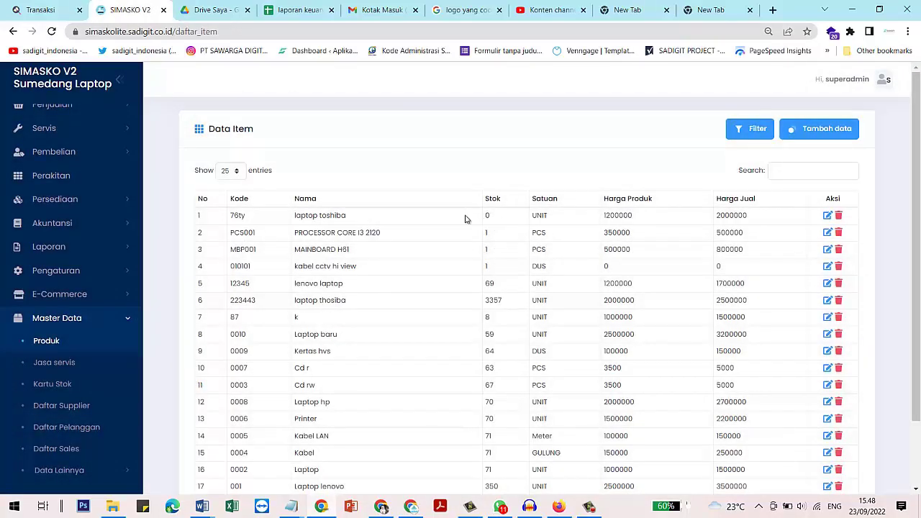
# Step: Check the stock of the laptop toshiba item in the product list and view the options under Persediaan and Pembelian
pyautogui.moveTo(465, 219); pyautogui.dragTo(231, 216)
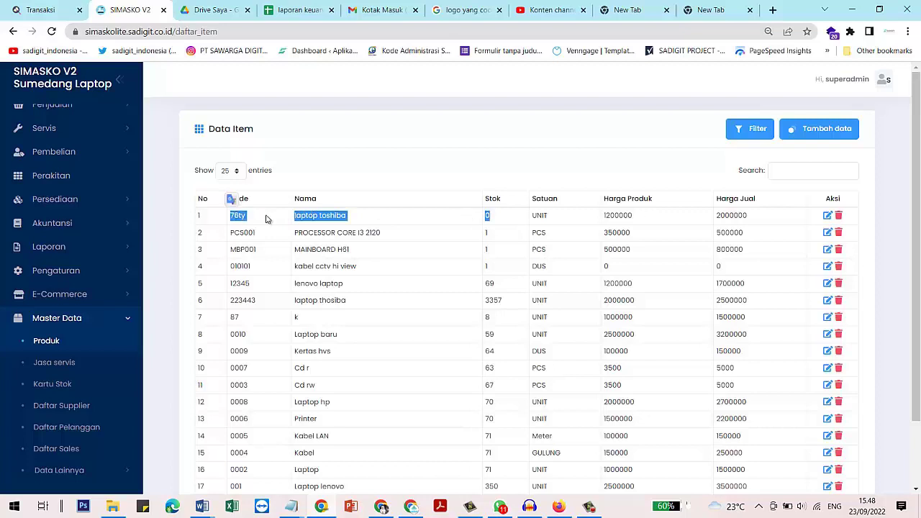
pyautogui.click(297, 216)
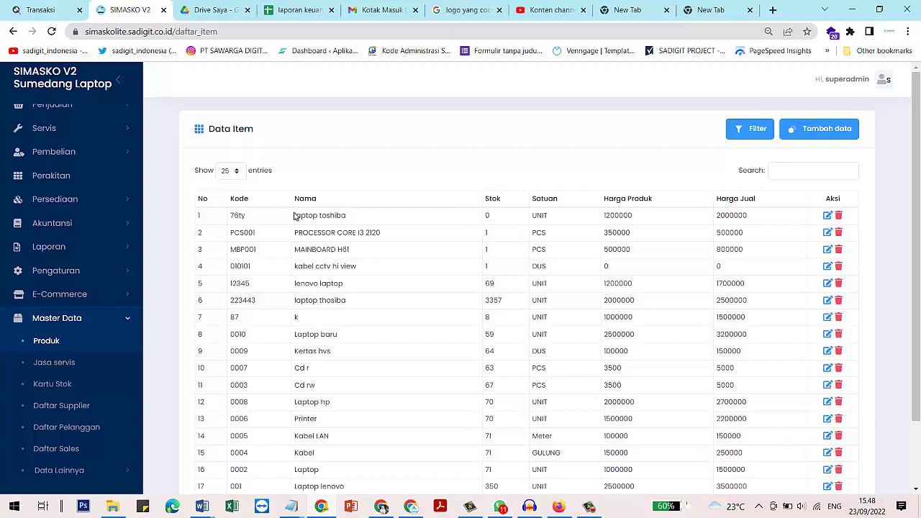
pyautogui.moveTo(492, 216); pyautogui.dragTo(480, 218)
pyautogui.click(507, 219)
pyautogui.click(83, 206)
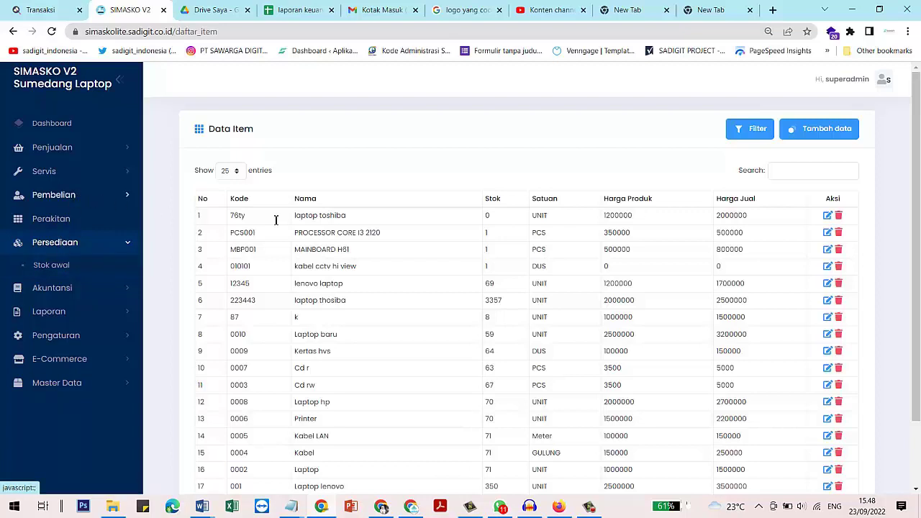
pyautogui.click(65, 201)
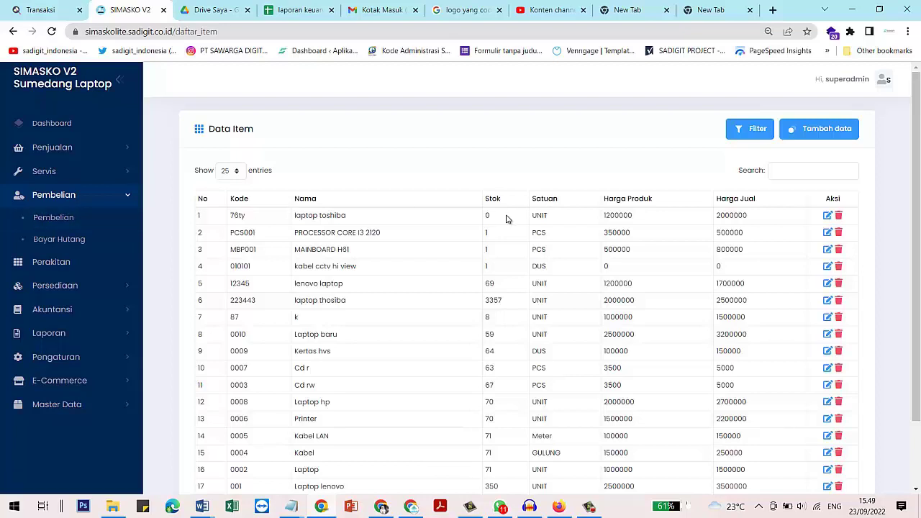
# Step: Add an opening stock (Stok awal) entry for laptop toshiba - UNIT with a quantity of 20
pyautogui.click(91, 291)
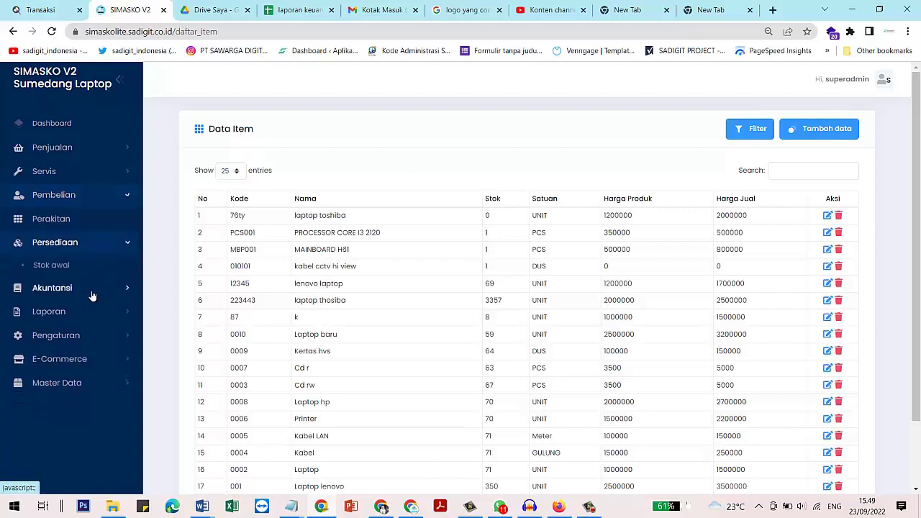
pyautogui.click(59, 268)
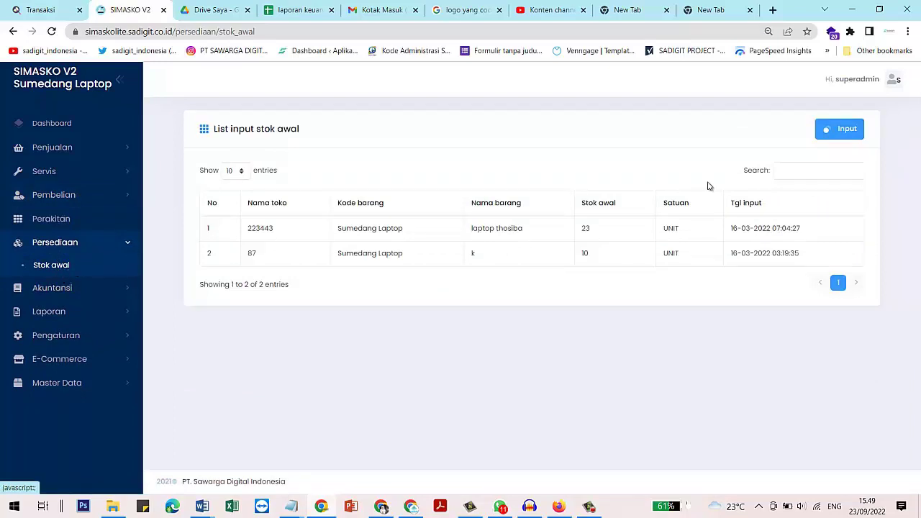
pyautogui.click(835, 129)
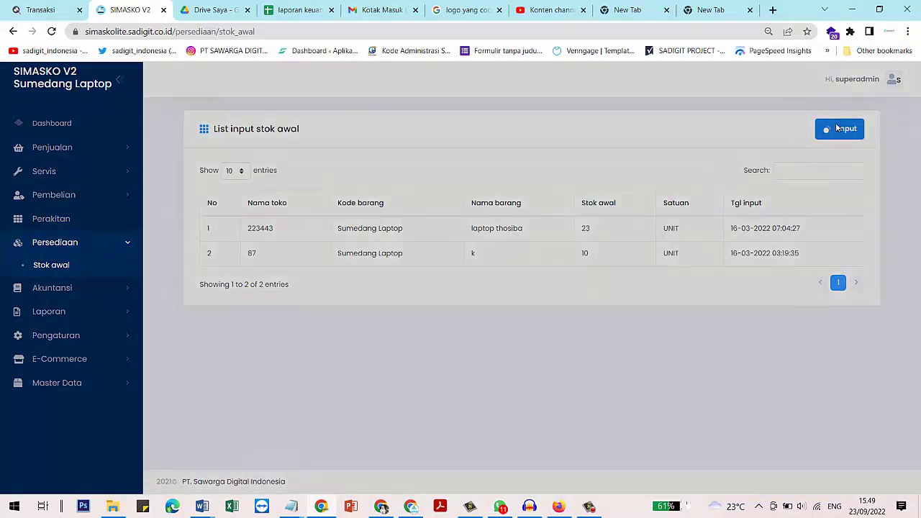
pyautogui.click(410, 148)
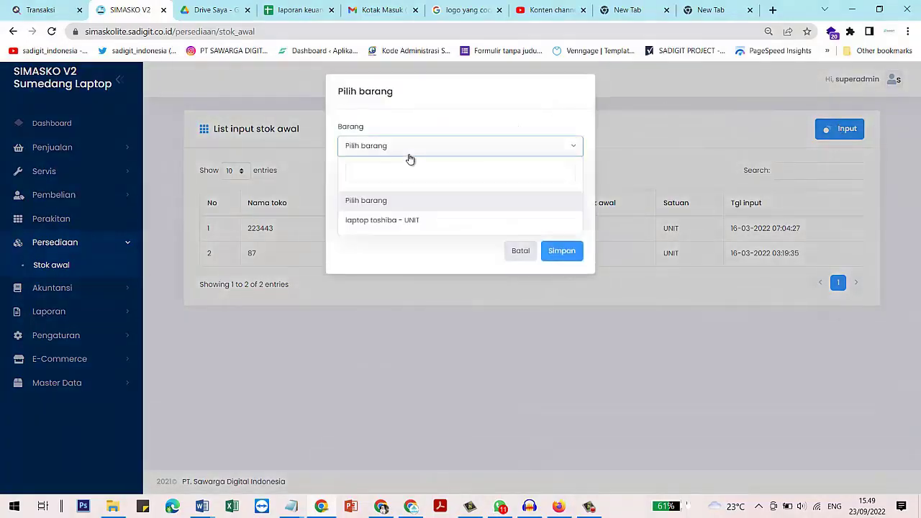
pyautogui.click(393, 220)
pyautogui.press('Tab')
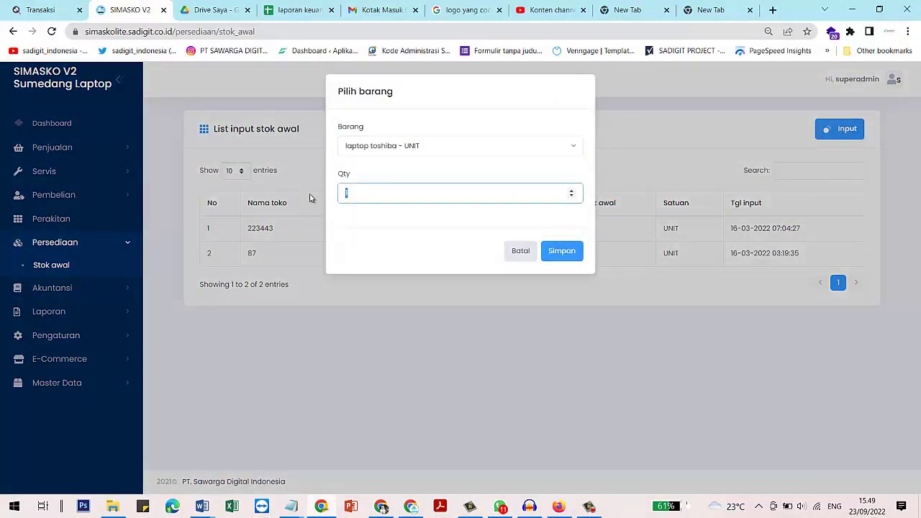
pyautogui.write('20')
pyautogui.click(555, 260)
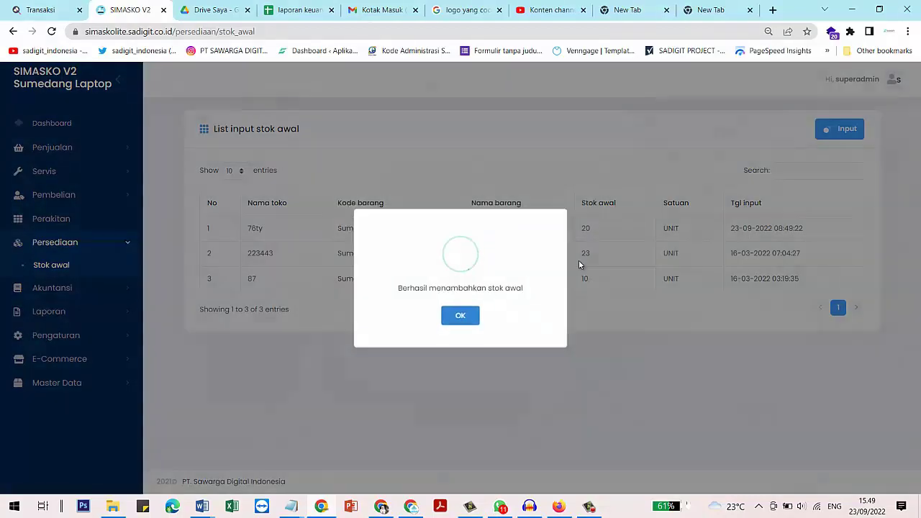
pyautogui.click(466, 317)
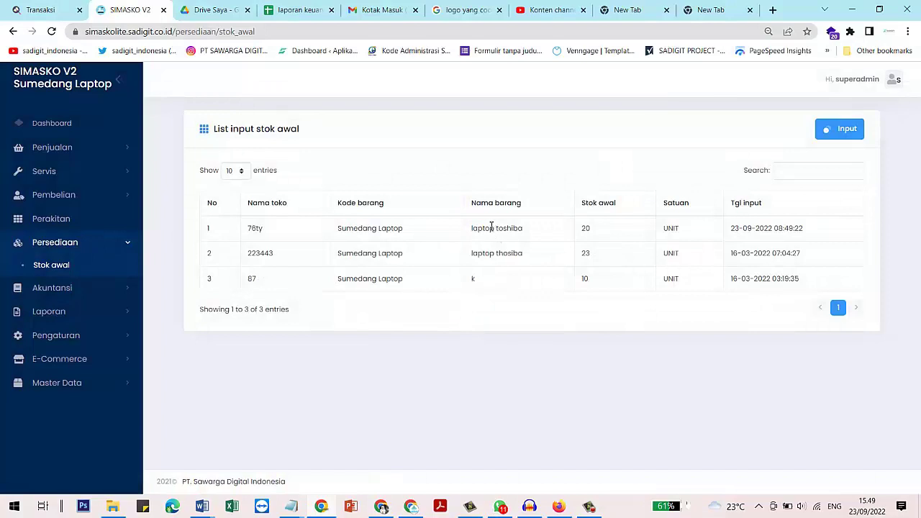
# Step: Check the laptop toshiba entry in the opening stock list and its stock in the product list (Produk)
pyautogui.moveTo(491, 228); pyautogui.dragTo(617, 228)
pyautogui.moveTo(731, 228); pyautogui.dragTo(752, 229)
pyautogui.click(57, 383)
pyautogui.click(58, 390)
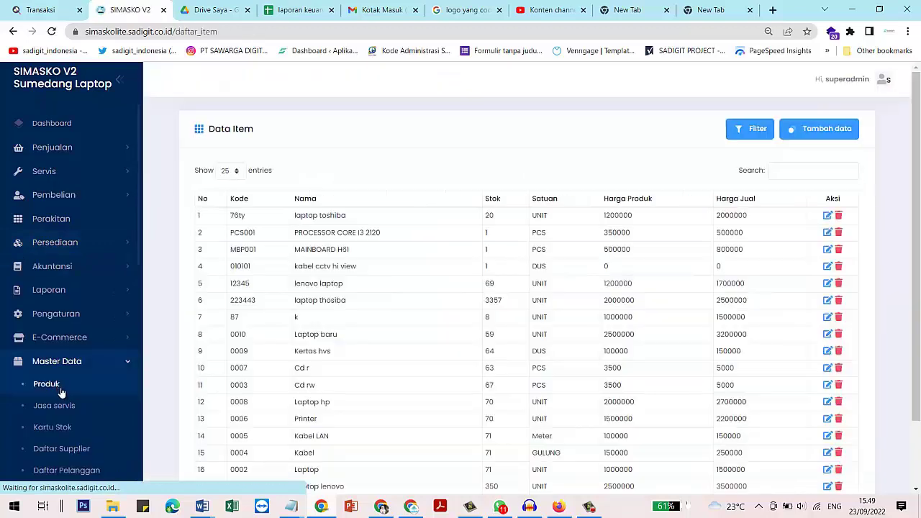
pyautogui.moveTo(274, 215); pyautogui.dragTo(510, 217)
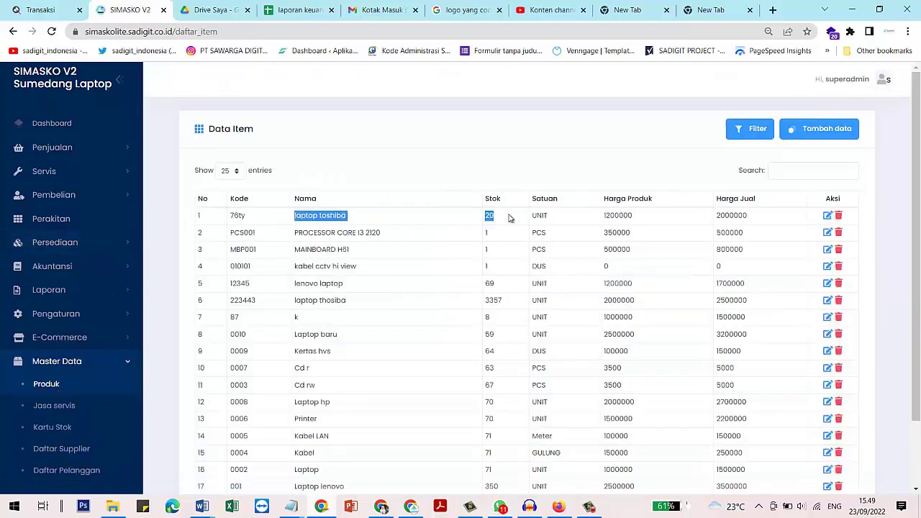
pyautogui.click(508, 161)
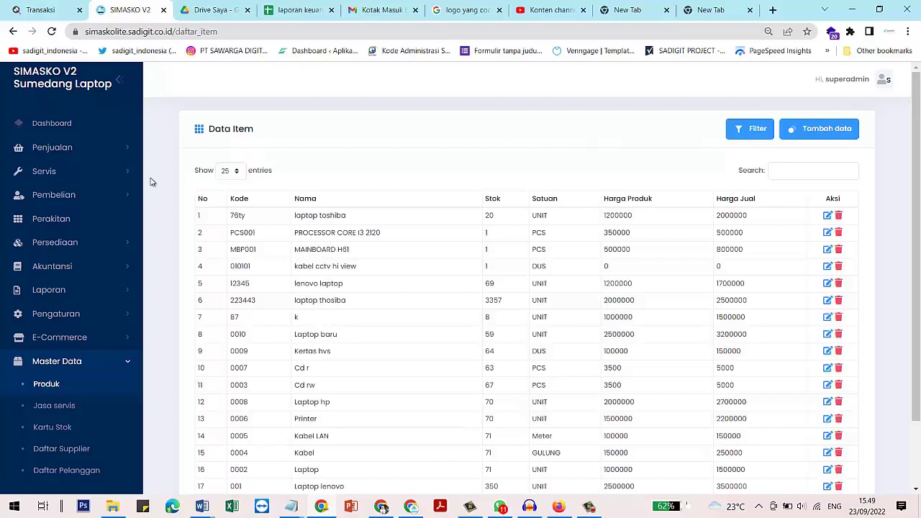
# Step: Open the purchase page (Pembelian)
pyautogui.click(58, 196)
pyautogui.click(61, 217)
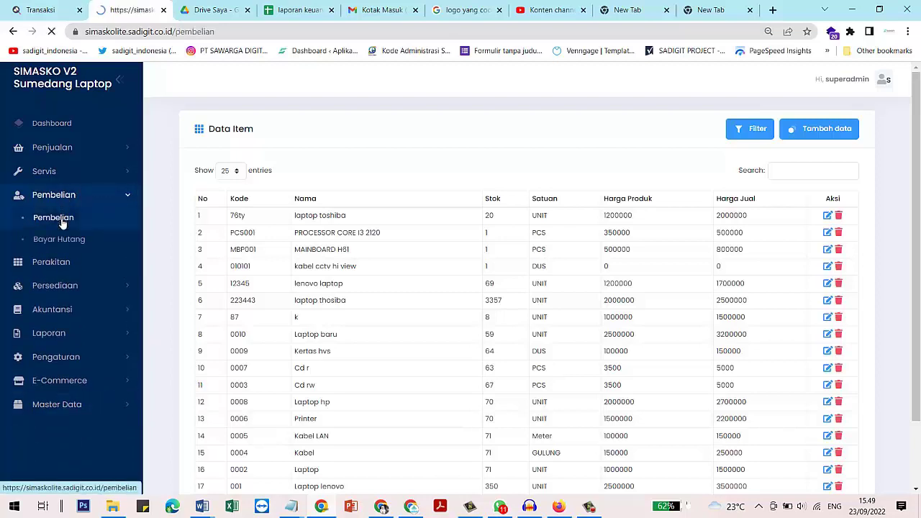